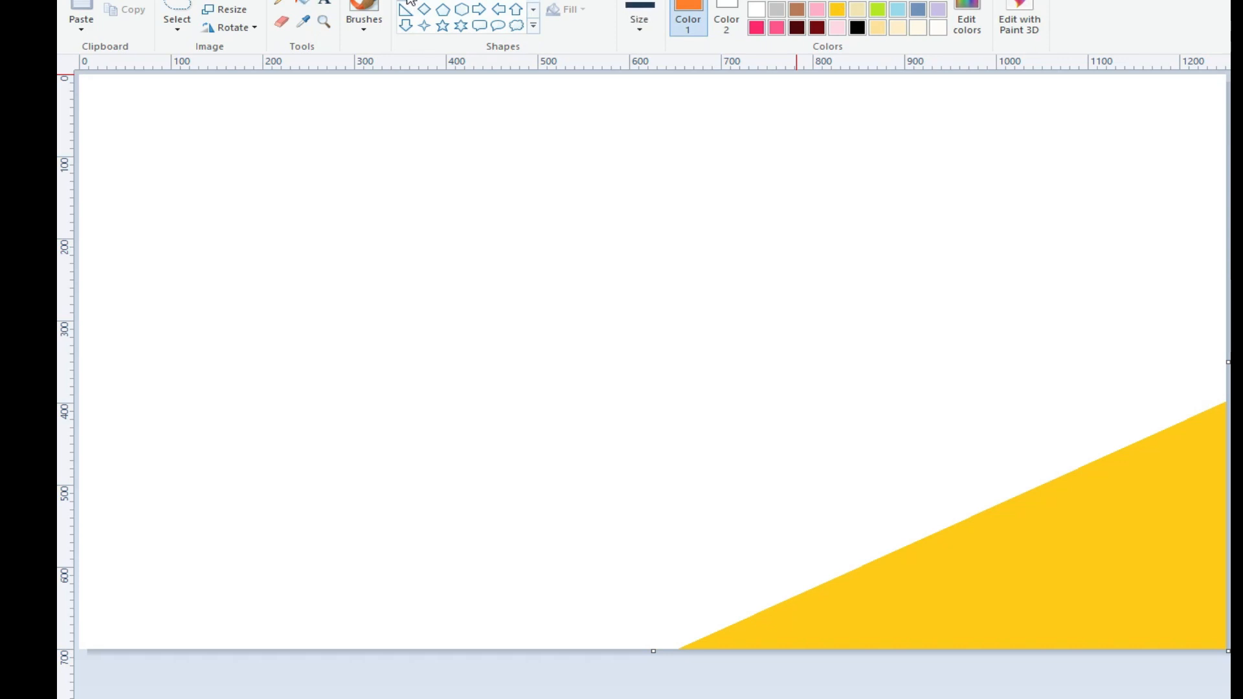
Draw an orange diagonal line above the yellow corner area and fill the band between them with orange.
mouse_move(1226, 232)
mouse_down()
mouse_move(194, 681)
mouse_move(1228, 248)
mouse_up()
drag(298, 633, 332, 693)
drag(1223, 324, 1219, 305)
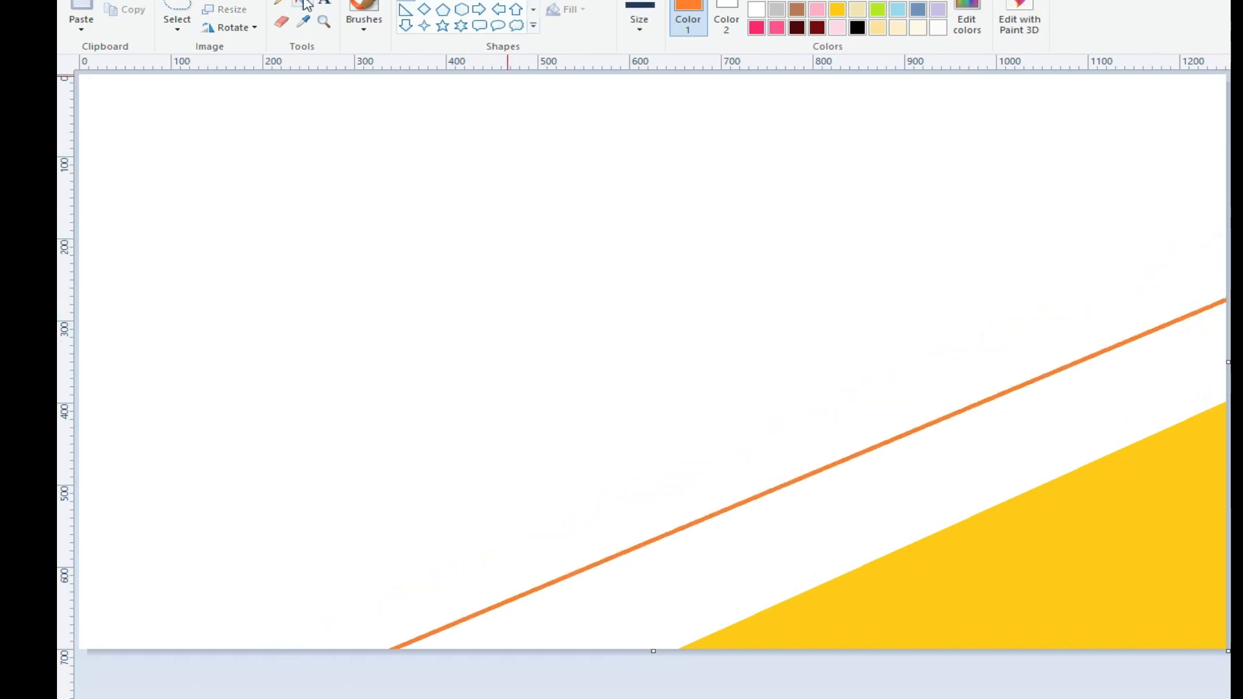
click(302, 3)
click(958, 463)
Draw a red diagonal line above the orange band and fill the space between them with red.
click(406, 7)
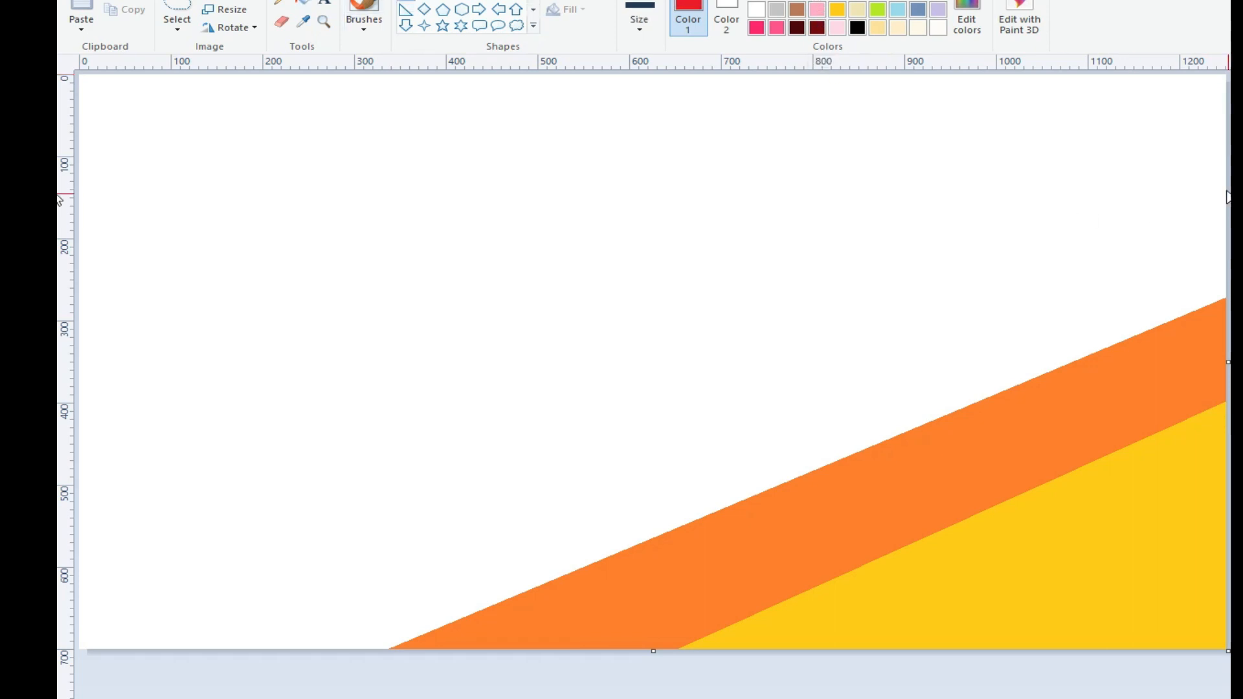
drag(1223, 187, 140, 672)
click(302, 3)
click(993, 321)
Draw a dark red diagonal line from the canvas's left edge to its top edge and fill the band below it dark red.
click(817, 28)
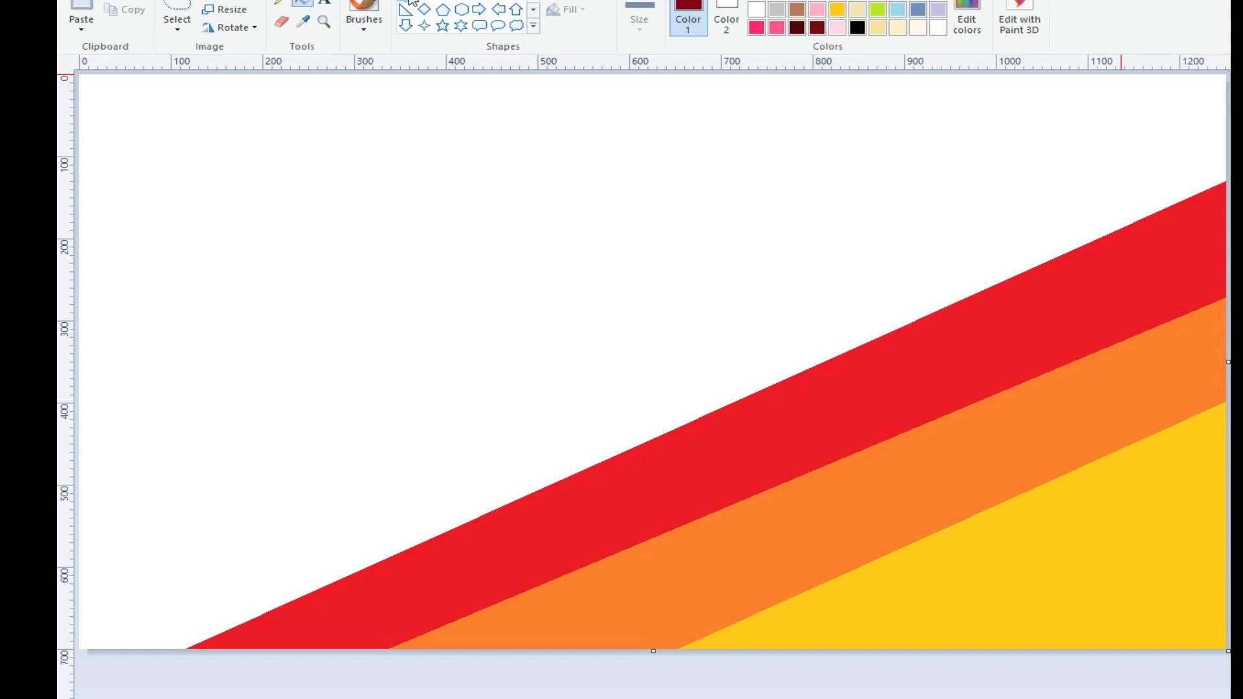
mouse_move(1096, 76)
mouse_down()
mouse_move(77, 606)
mouse_move(1102, 76)
mouse_up()
drag(84, 602, 78, 518)
drag(915, 75, 943, 75)
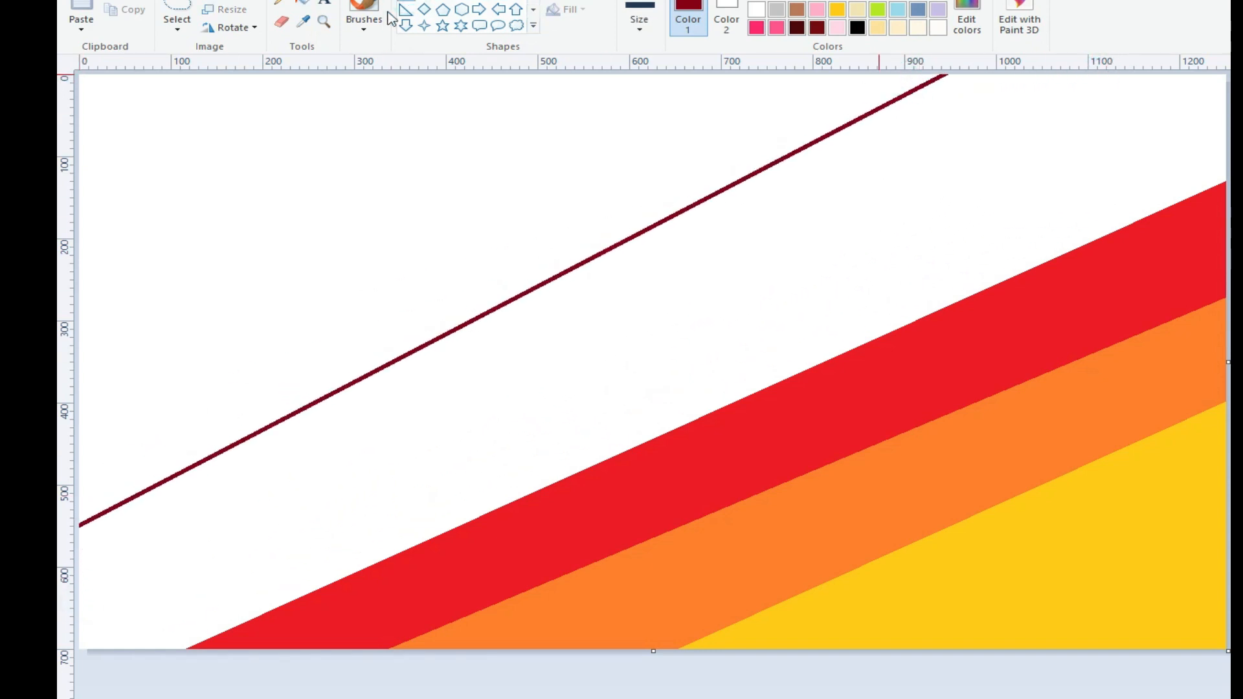
click(302, 3)
click(810, 194)
Mix a darker shade of the dark red and fill the remaining white corner with it.
click(969, 25)
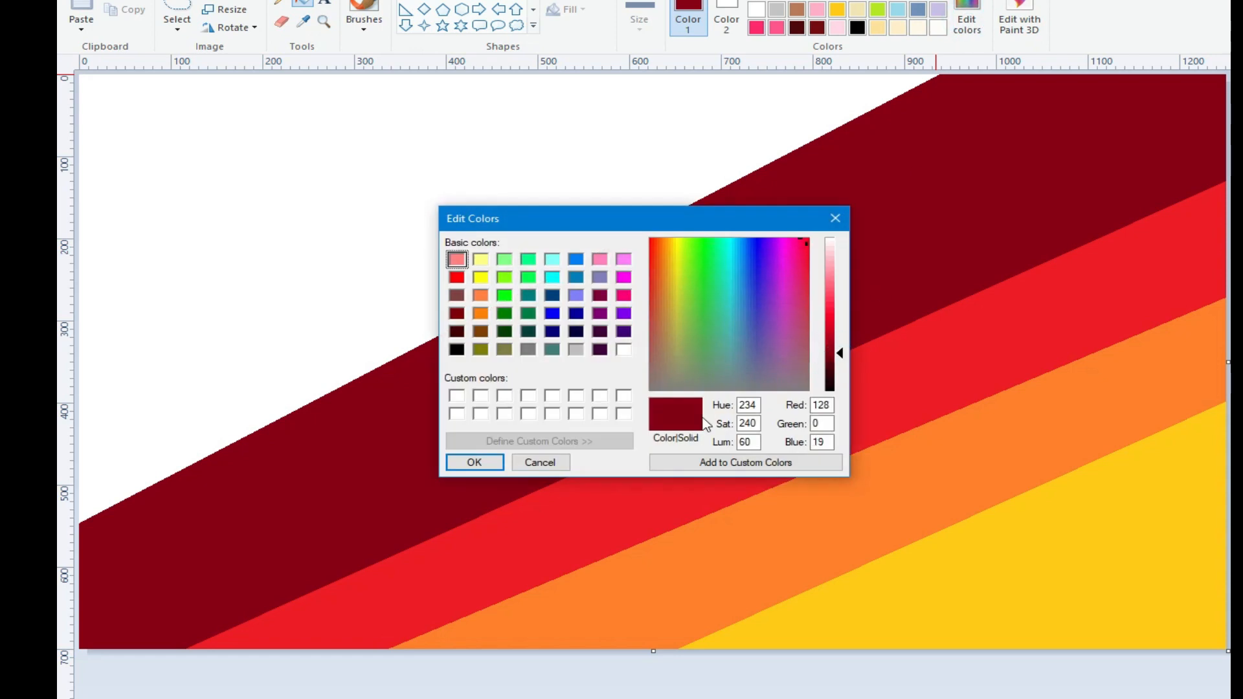
click(475, 462)
click(337, 95)
Squeeze the image to 1 pixel wide without keeping the aspect ratio, and stretch it back to 1250 pixels wide.
click(224, 9)
click(123, 160)
key(BackSpace)
click(199, 314)
click(223, 9)
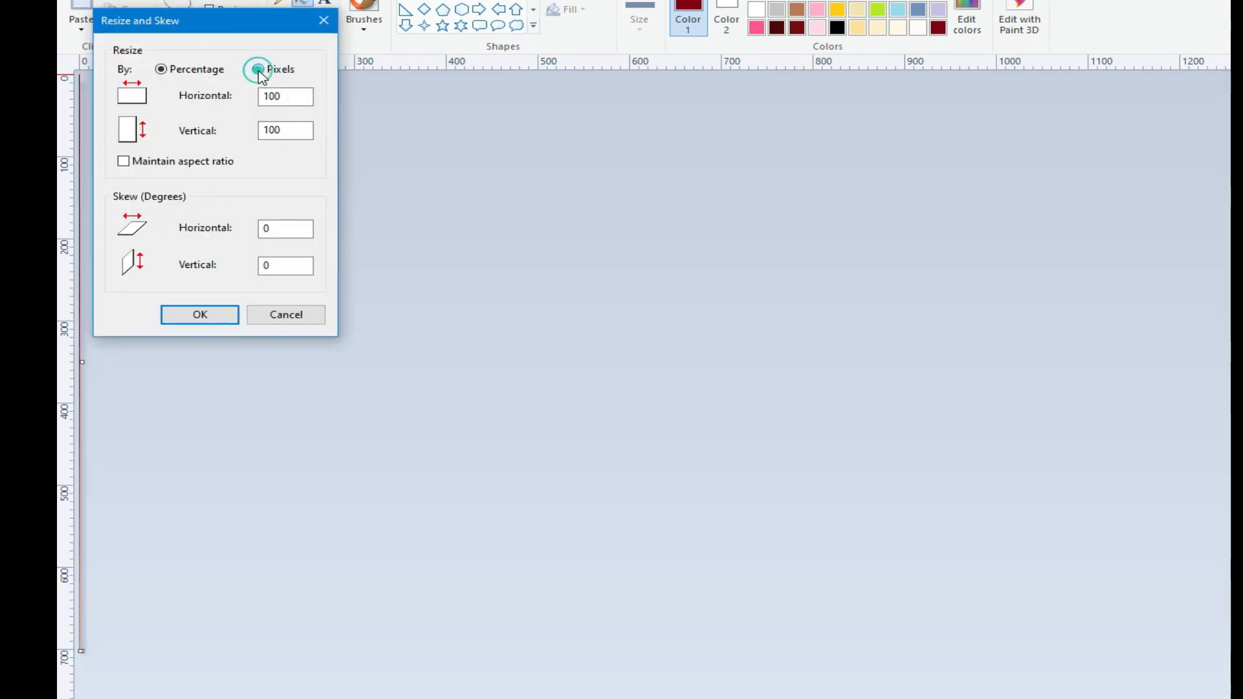
text(250)
click(200, 314)
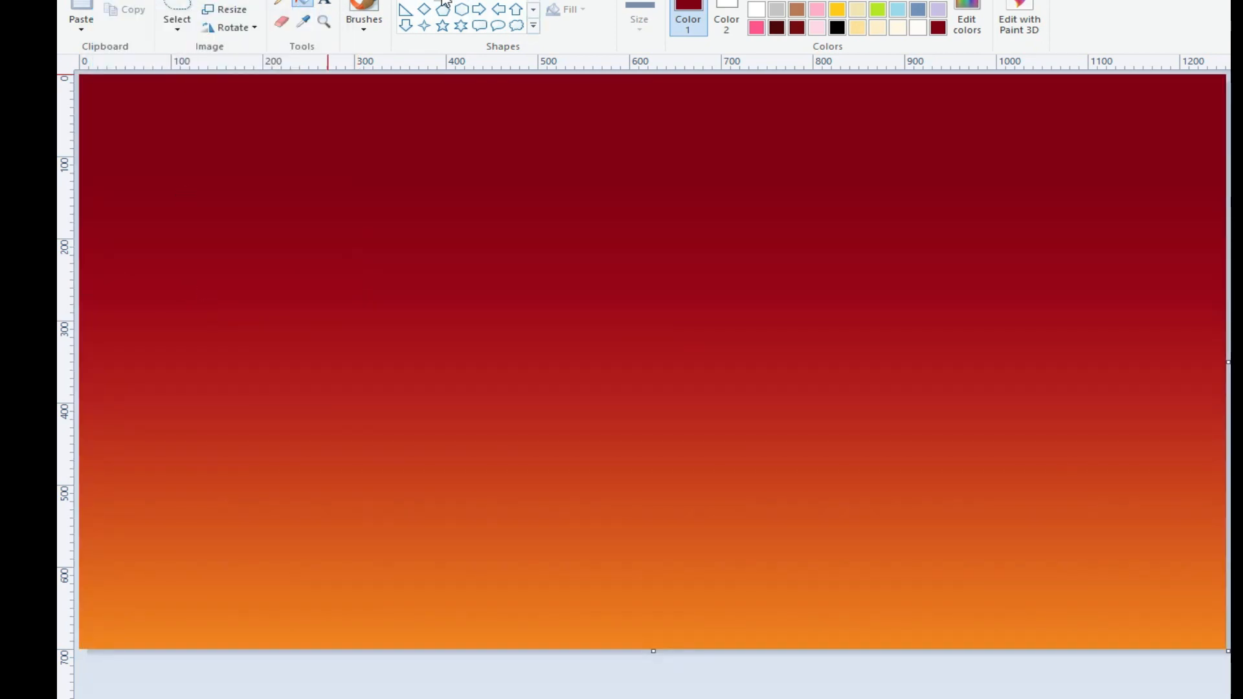
Set the foreground drawing color (Color 1) to white.
click(727, 6)
click(685, 4)
click(756, 7)
drag(416, 125, 543, 244)
click(568, 9)
click(586, 27)
key(ctrl+z)
Select the whole gradient and shrink it to a rectangle about 525 px wide and 310 px high inside the canvas.
click(177, 30)
click(214, 119)
drag(1228, 649, 915, 486)
drag(308, 236, 442, 301)
drag(1052, 551, 908, 513)
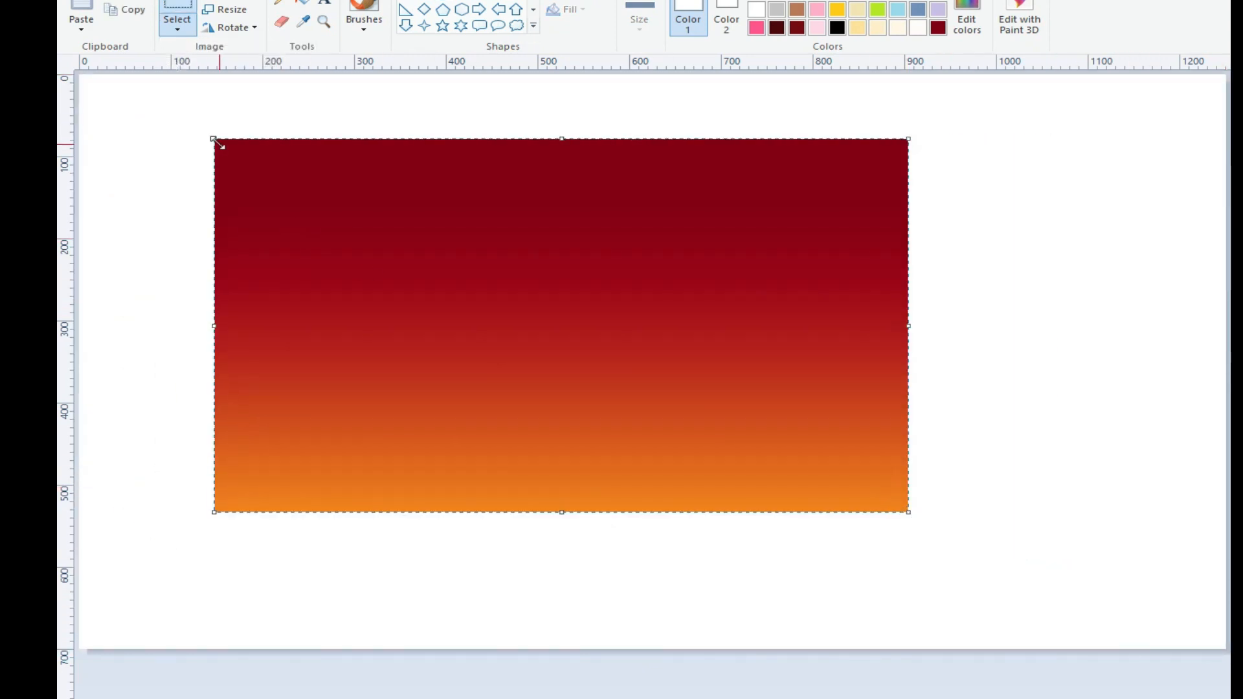
drag(214, 139, 299, 189)
drag(907, 513, 781, 441)
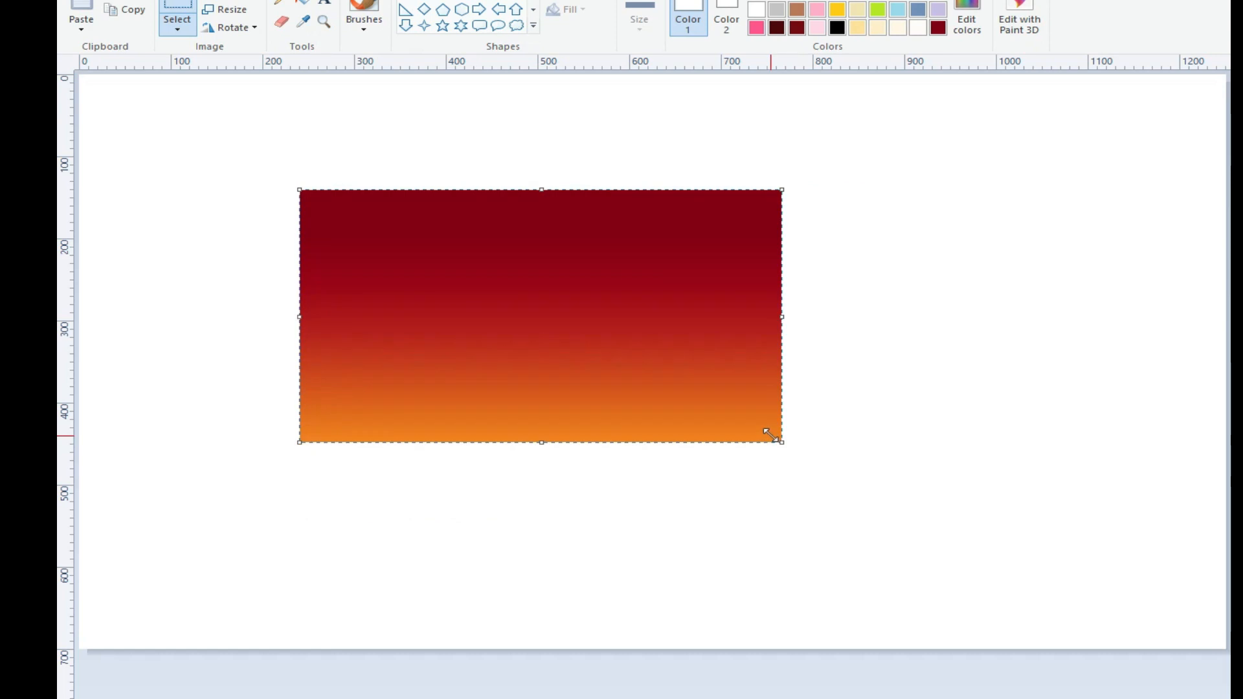
Draw a white circle outline centred on the gradient rectangle, spanning its full height.
click(440, 1)
drag(463, 189, 713, 425)
mouse_move(547, 358)
mouse_down()
mouse_move(486, 358)
mouse_move(512, 349)
mouse_up()
drag(665, 434, 670, 438)
drag(667, 197, 674, 188)
click(445, 175)
drag(445, 175, 783, 499)
drag(553, 372, 480, 371)
drag(708, 517, 689, 449)
drag(367, 450, 402, 444)
drag(682, 448, 673, 443)
click(818, 362)
Delete the gradient areas outside the circle using free-form selections on both sides, and clean up the leftover fragments around its edge.
click(178, 29)
click(202, 82)
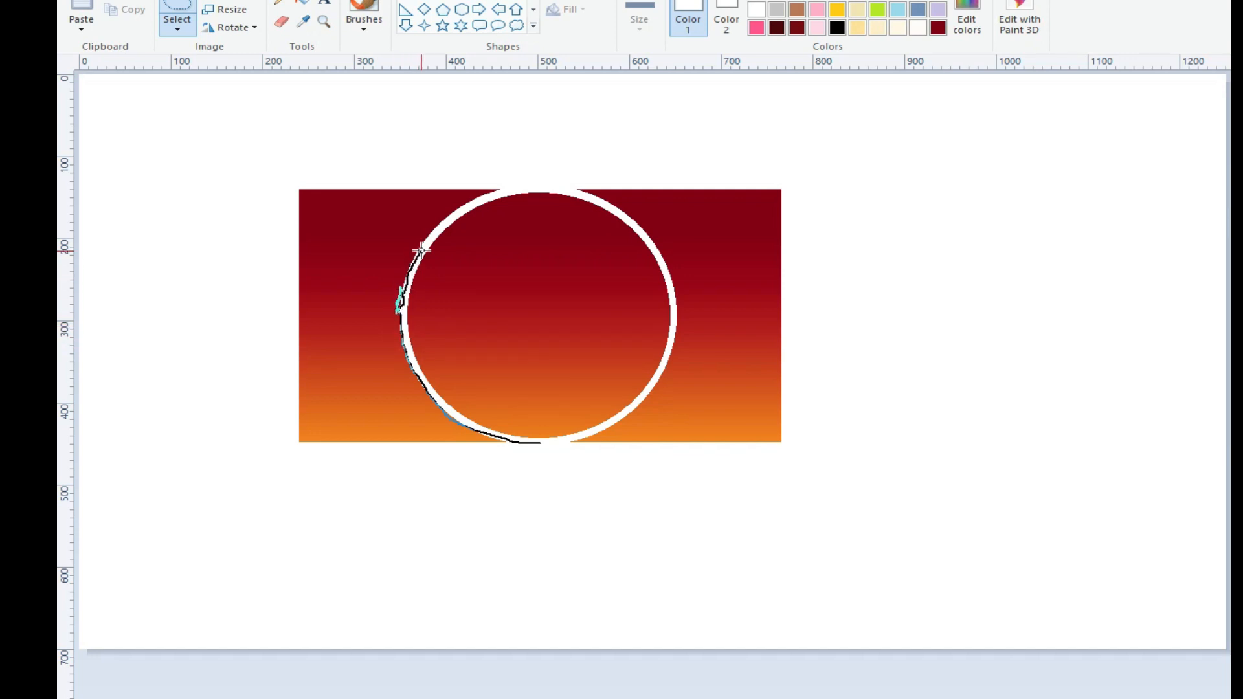
mouse_move(464, 206)
mouse_down()
mouse_move(371, 172)
mouse_move(235, 438)
mouse_move(519, 441)
mouse_up()
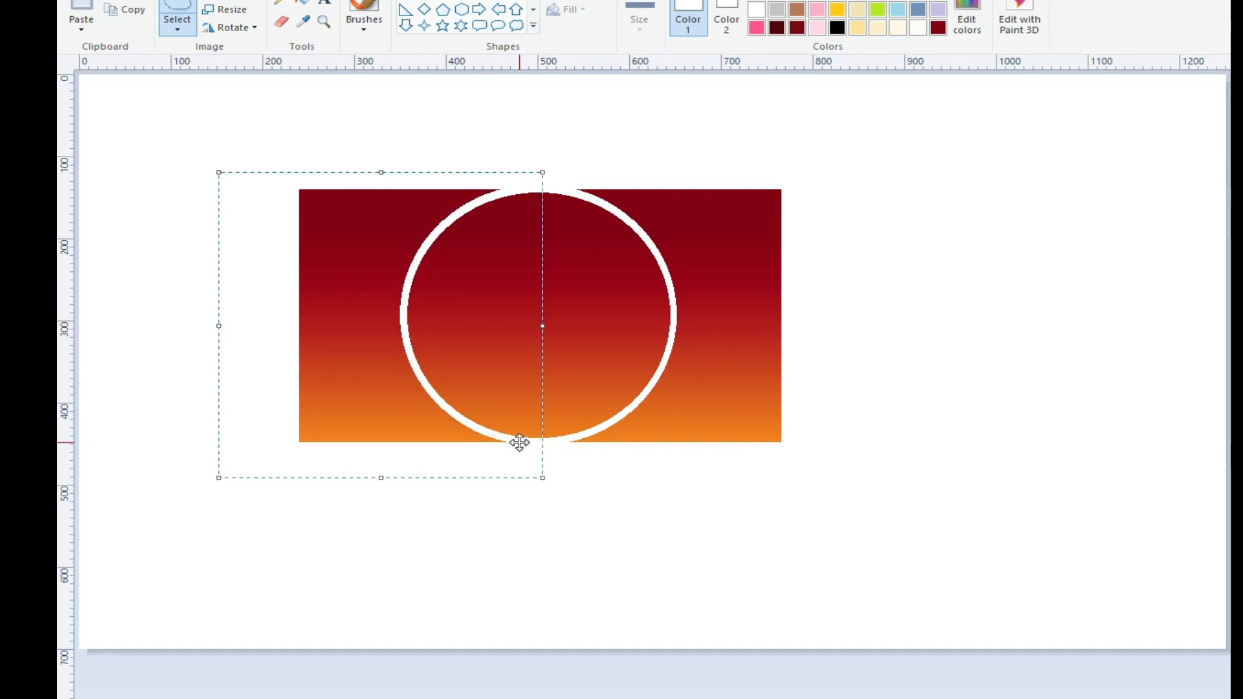
key(Delete)
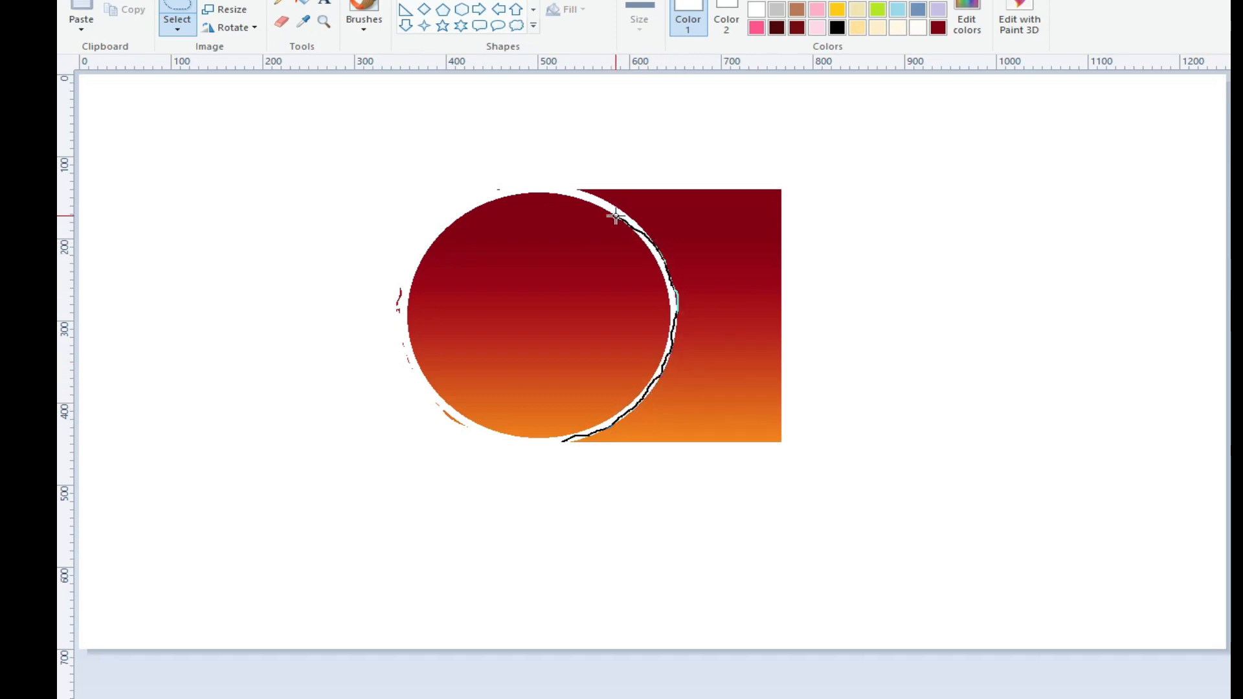
mouse_move(591, 192)
mouse_down()
mouse_move(772, 169)
mouse_move(752, 504)
mouse_move(565, 438)
mouse_up()
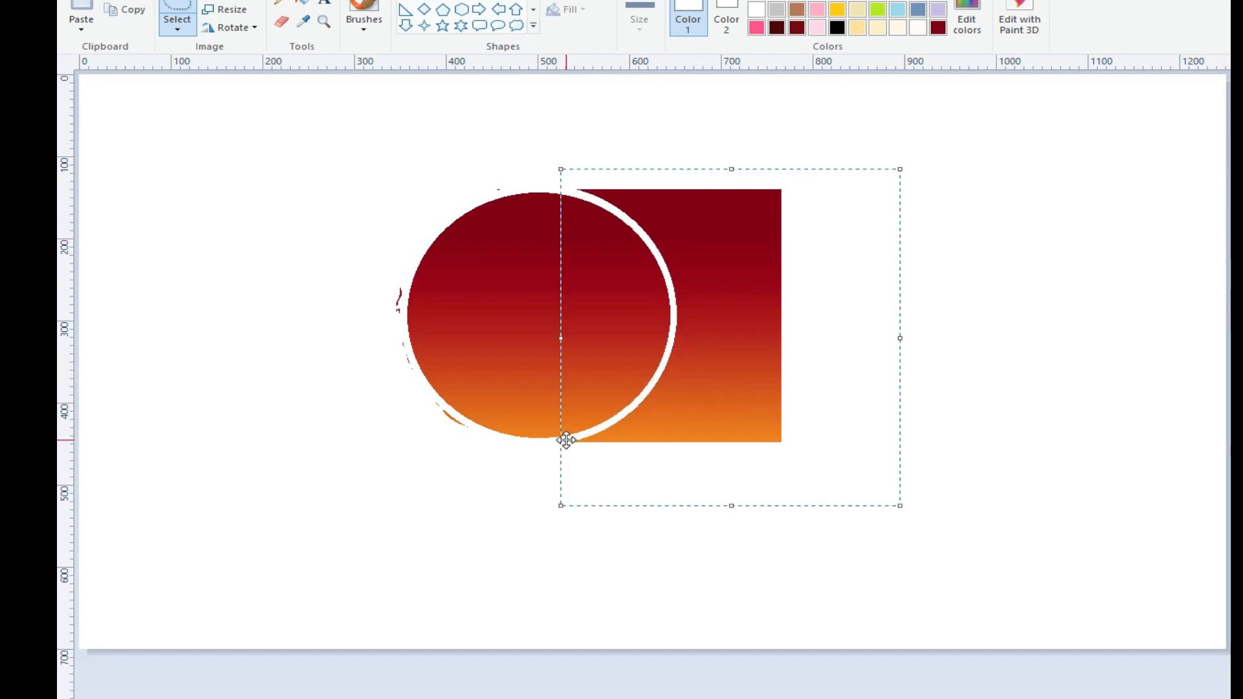
key(Delete)
click(363, 13)
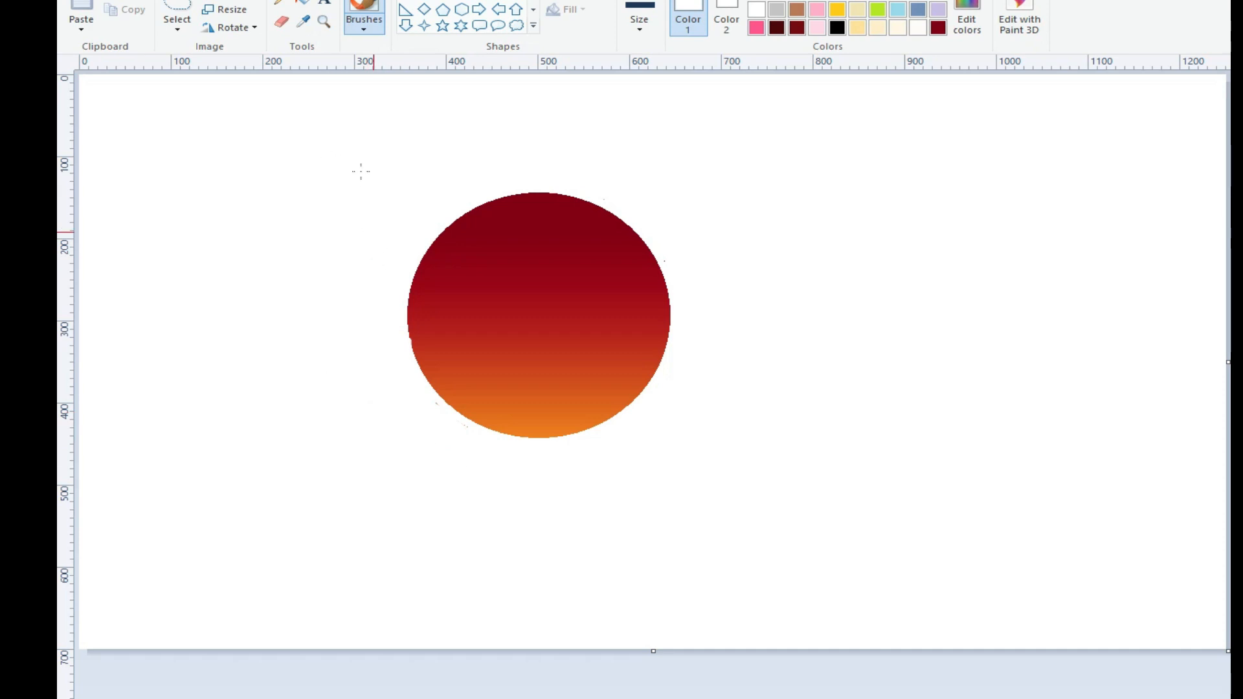
click(281, 21)
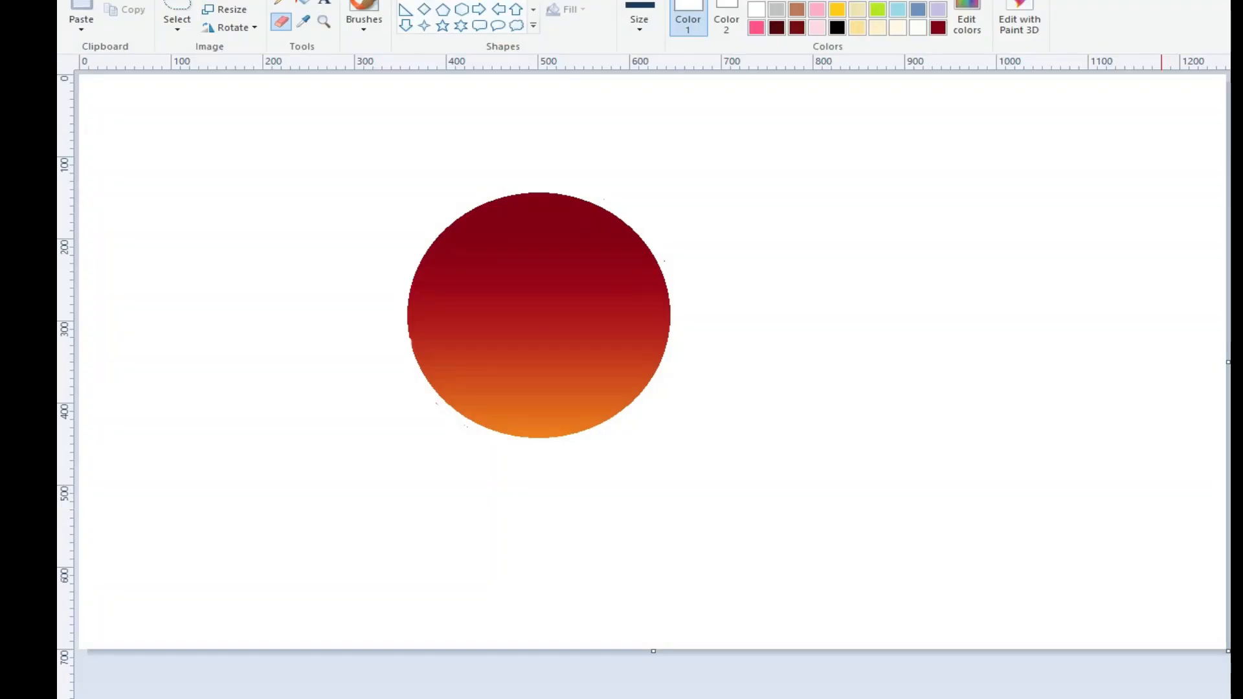
In a new Paint window, draw a yellow diagonal line across the canvas's lower-right corner and fill the corner yellow.
right_click(772, 697)
click(801, 677)
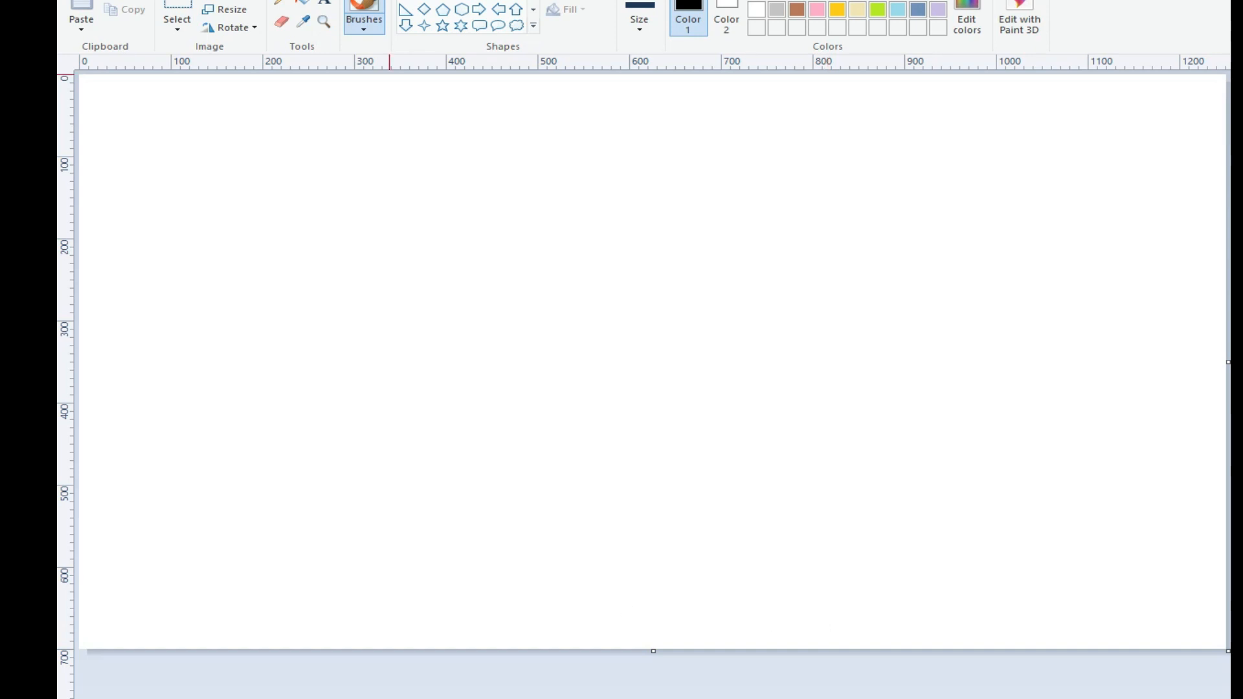
click(405, 9)
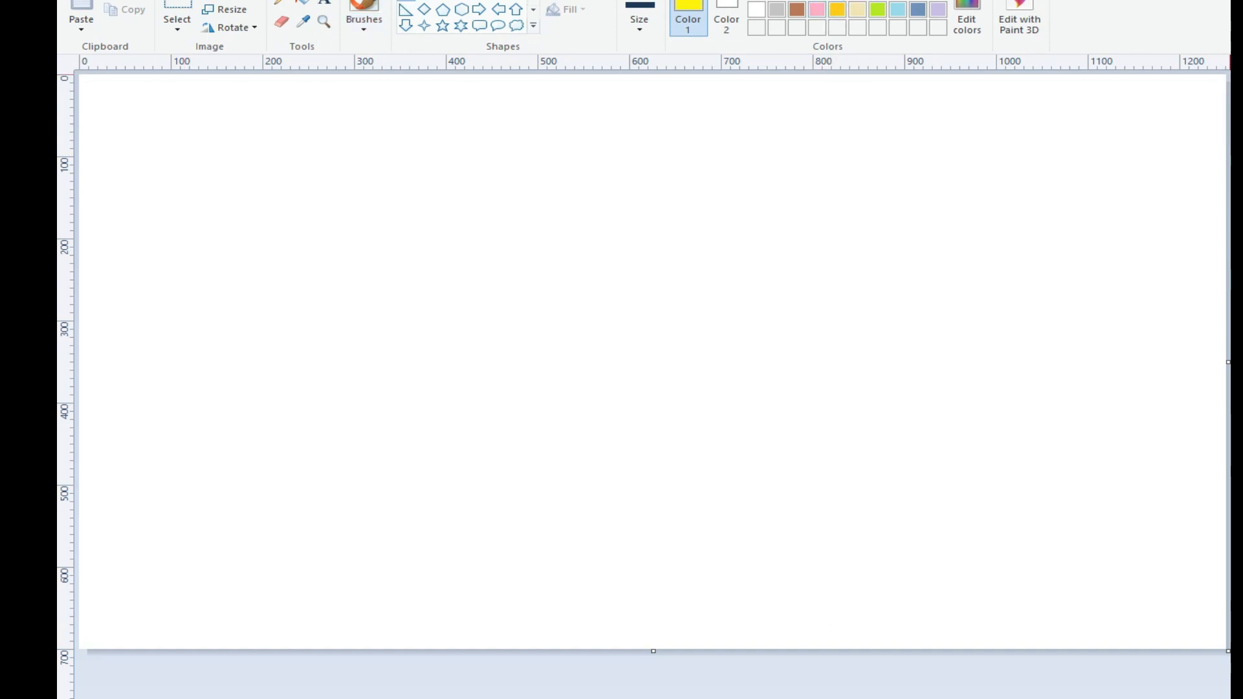
drag(1221, 556, 876, 663)
click(301, 5)
click(1126, 605)
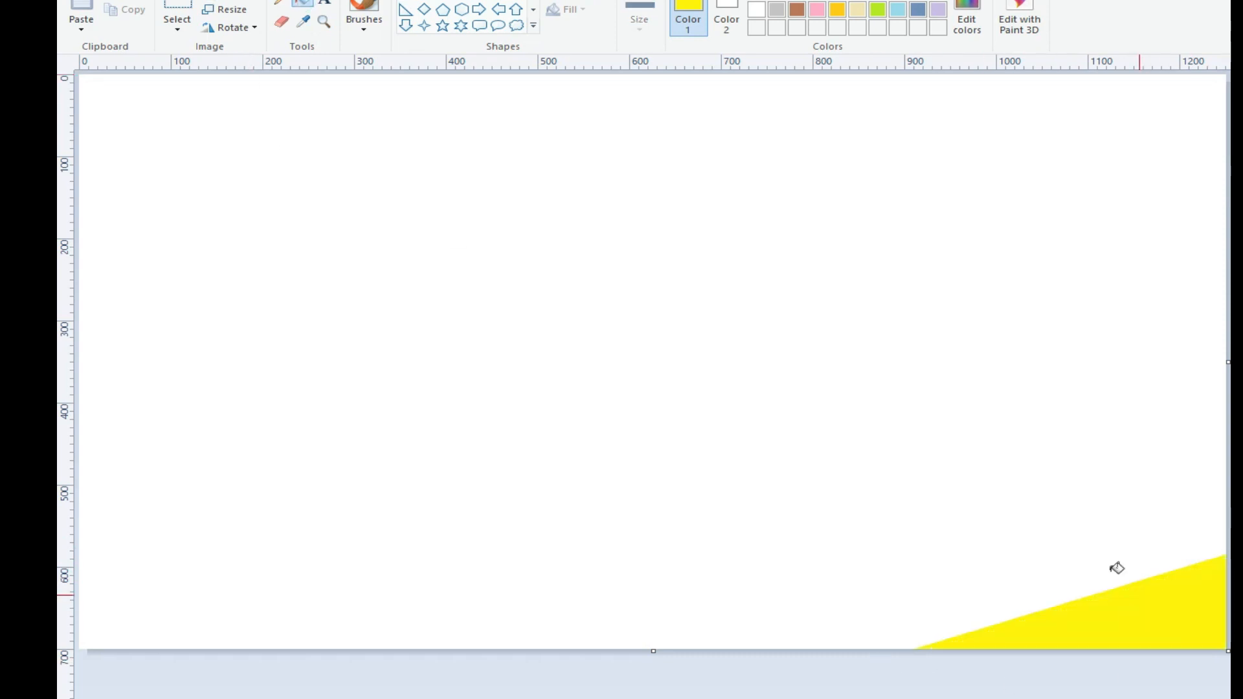
Draw a gold diagonal line above the yellow corner and fill the band between them with gold.
click(406, 9)
drag(1224, 509, 708, 659)
click(302, 5)
click(1061, 585)
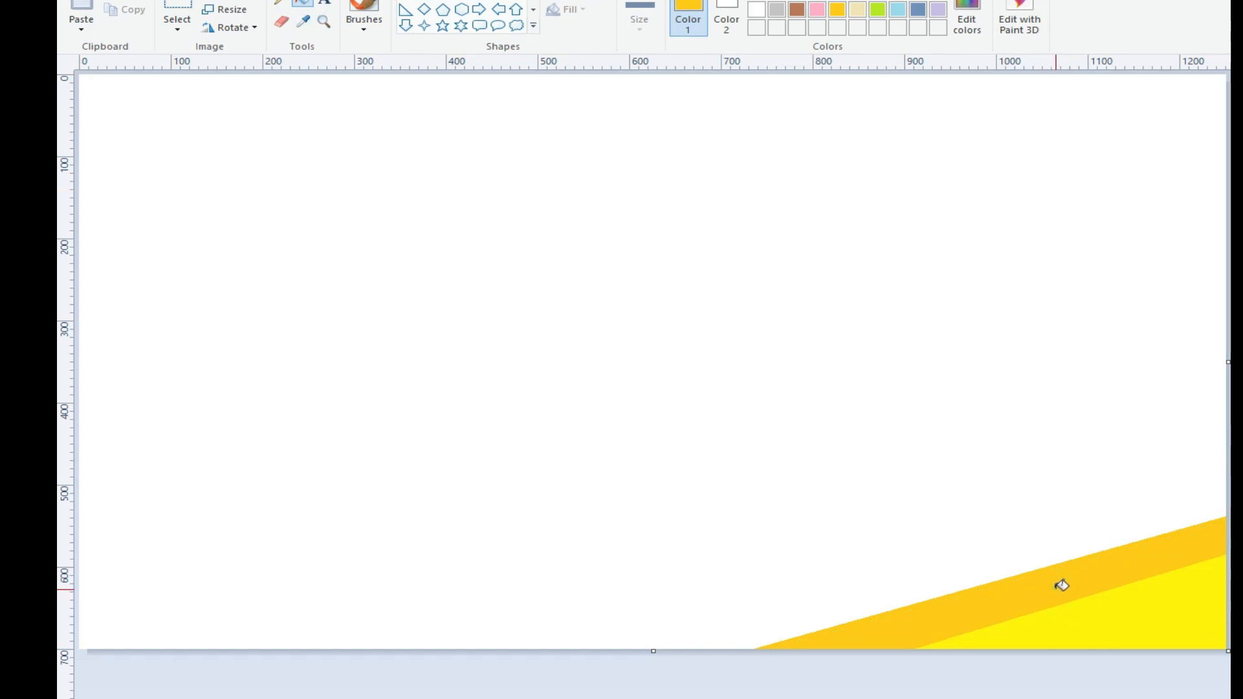
Draw an orange diagonal line above the gold band and fill the narrow strip between them with orange.
click(406, 9)
drag(1222, 477, 615, 672)
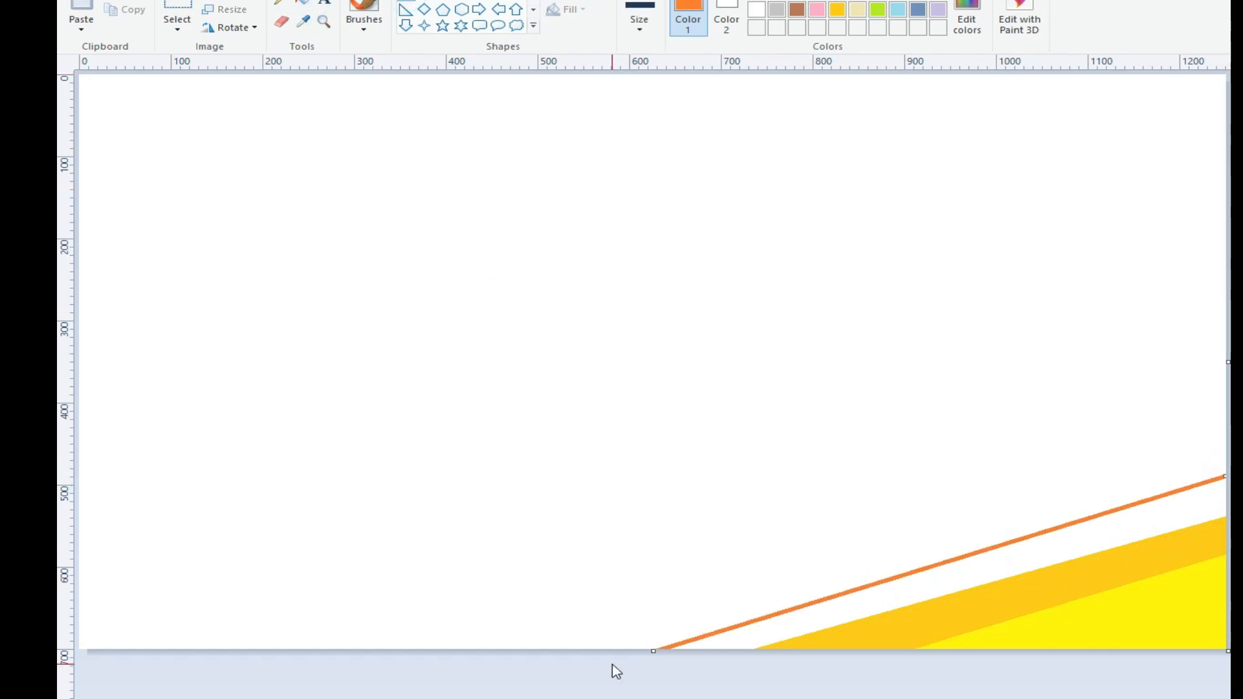
click(302, 6)
click(1017, 573)
Add a wide red diagonal band above the orange strip and fill it with red.
mouse_move(1220, 405)
mouse_down()
mouse_move(583, 639)
mouse_move(144, 643)
mouse_move(139, 664)
mouse_move(1219, 342)
mouse_up()
click(301, 5)
click(874, 505)
Draw a dark red diagonal line above the red band, raise its right end, and fill the band below it dark red.
click(803, 2)
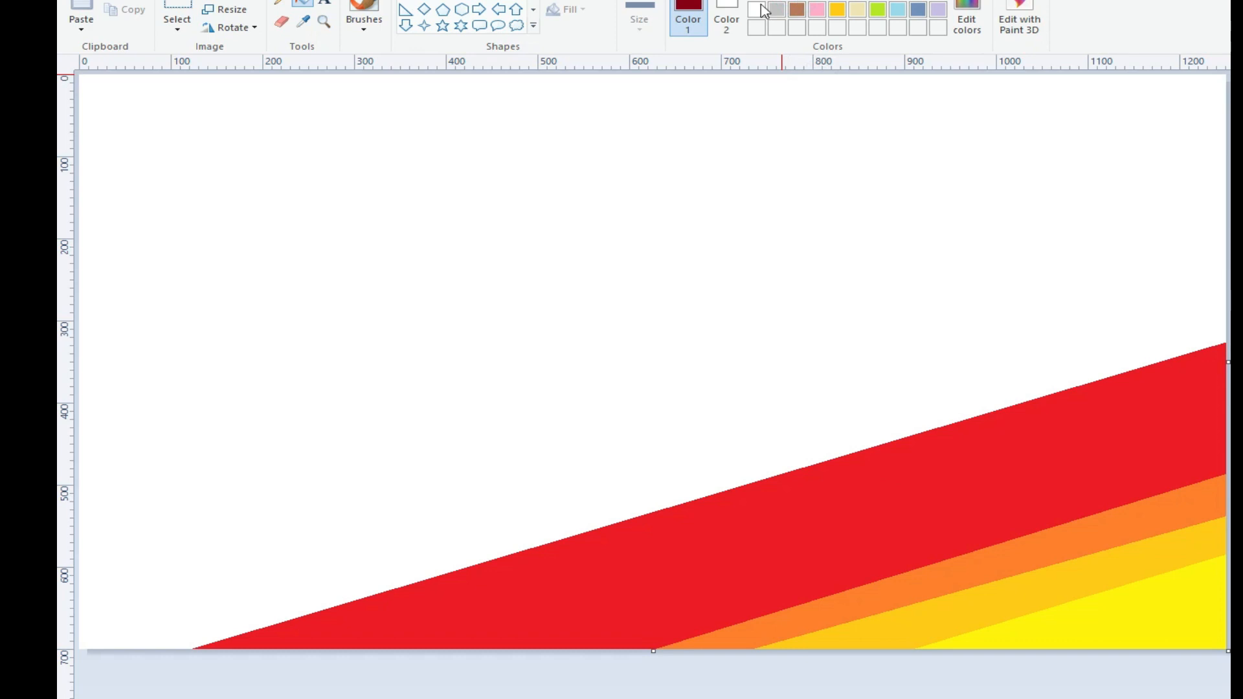
drag(1220, 216, 79, 639)
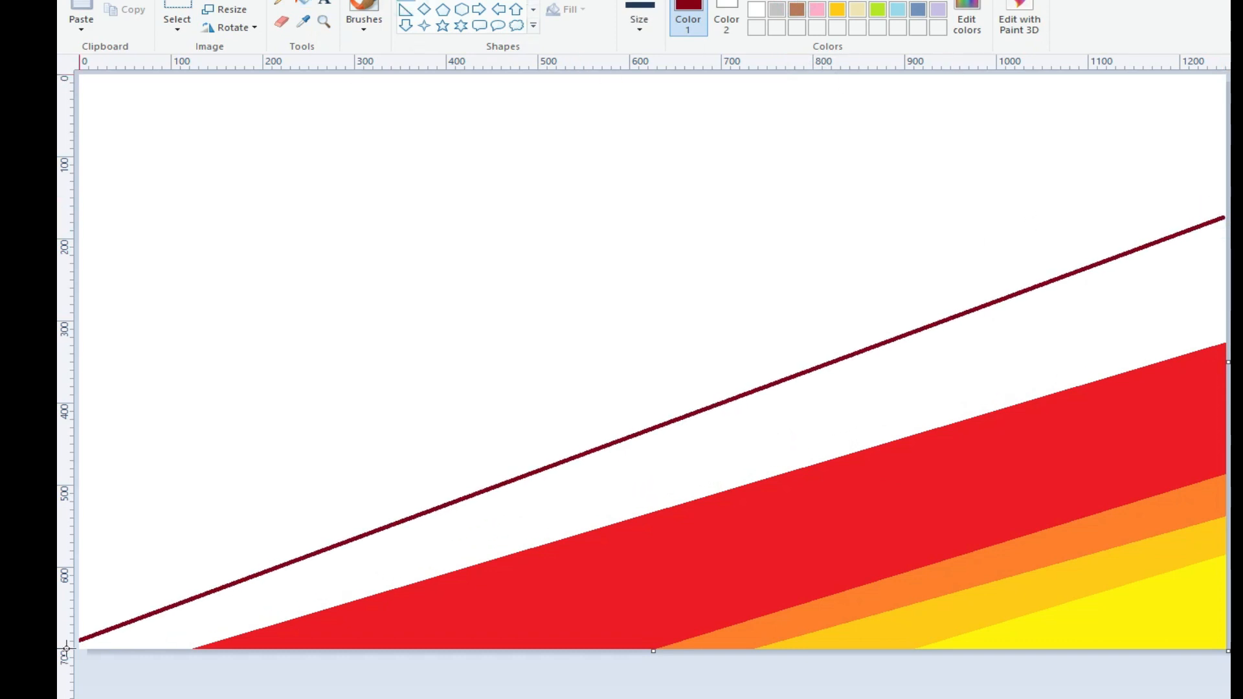
drag(1220, 217, 1222, 140)
click(302, 6)
click(818, 366)
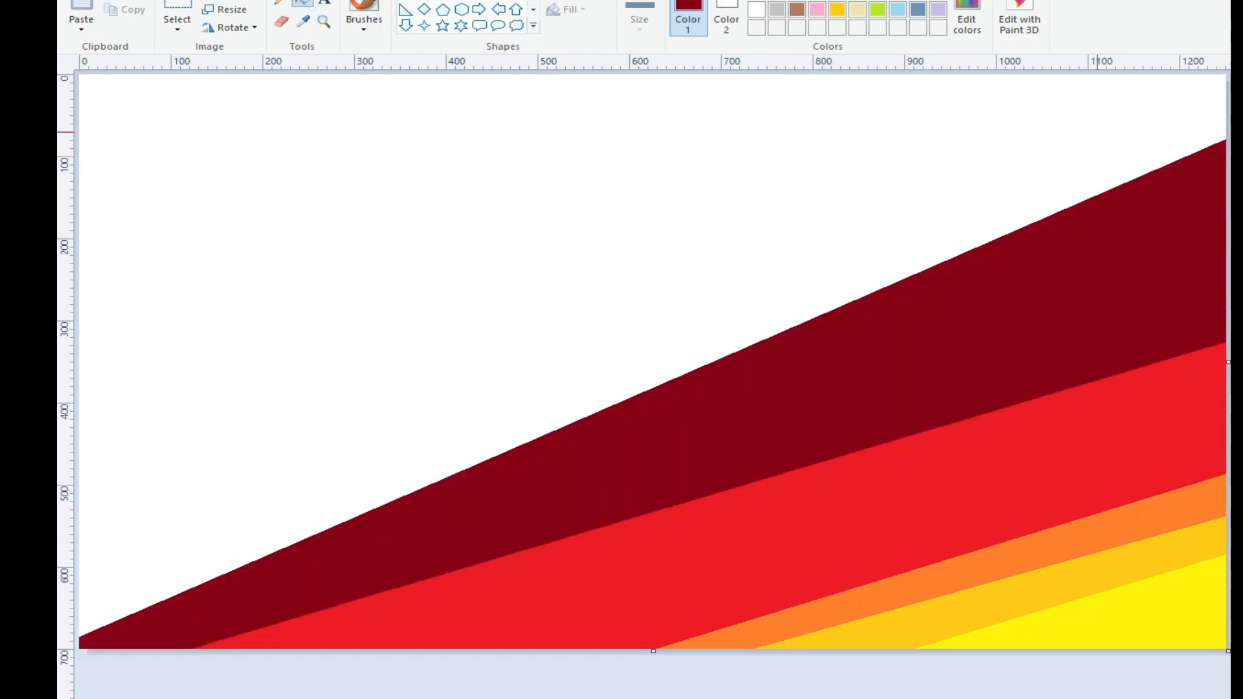
Mix a deeper dark red, draw a diagonal line above the dark red band, and fill the strip between them.
click(966, 19)
click(497, 469)
click(405, 9)
mouse_move(1160, 75)
mouse_down()
mouse_move(158, 441)
mouse_move(79, 532)
mouse_move(1130, 81)
mouse_move(1120, 77)
mouse_up()
click(301, 5)
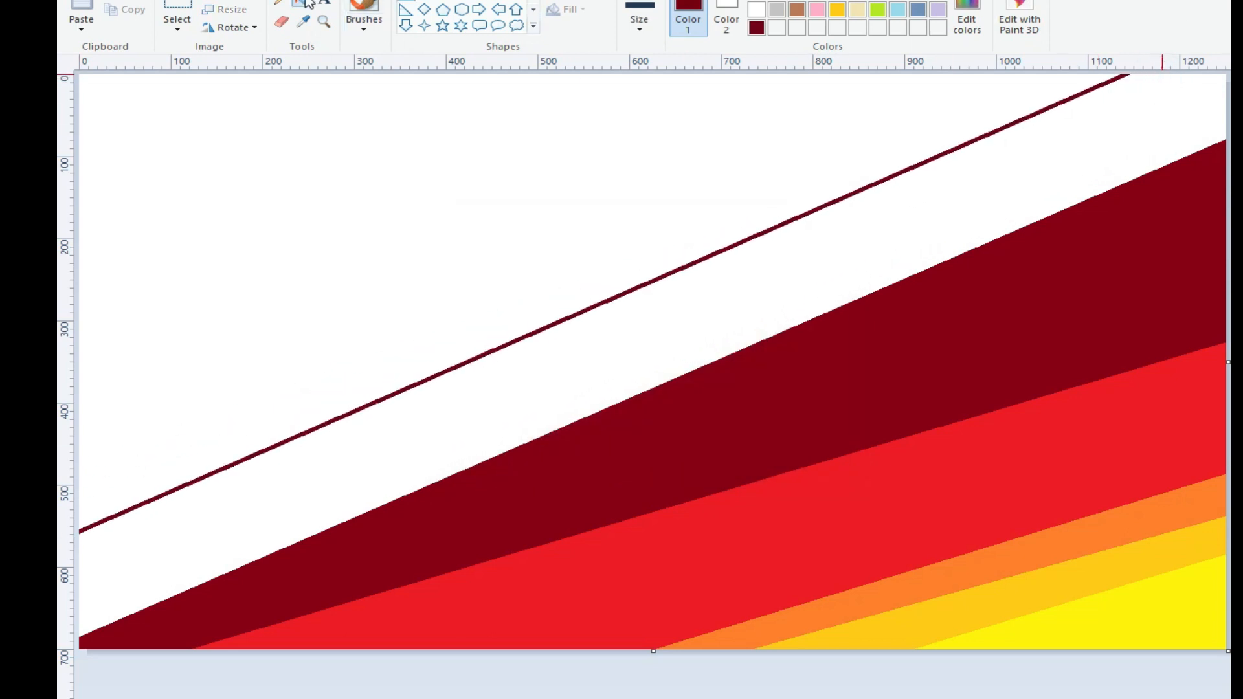
click(789, 277)
Mix a nearly black red and fill the remaining white upper-left area with it.
click(967, 19)
click(829, 377)
click(475, 462)
click(415, 175)
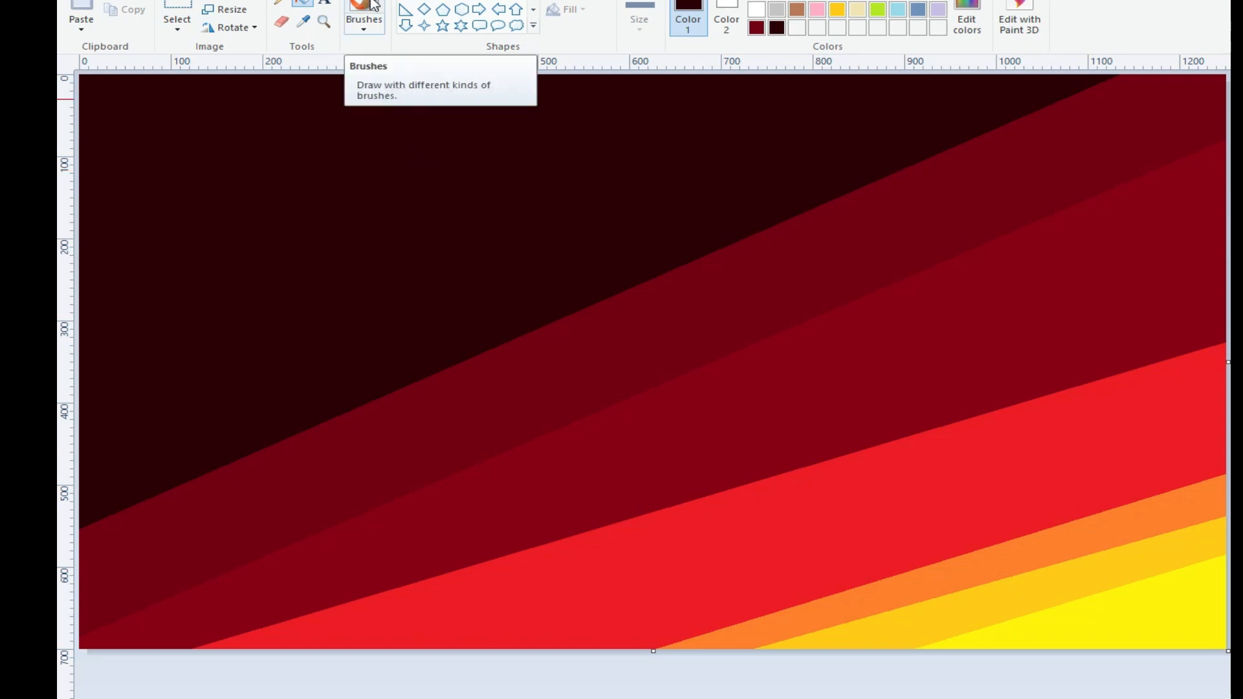
Turn the bands into a smooth gradient by resizing the image to 1 pixel wide and back to 1250 pixels.
click(227, 10)
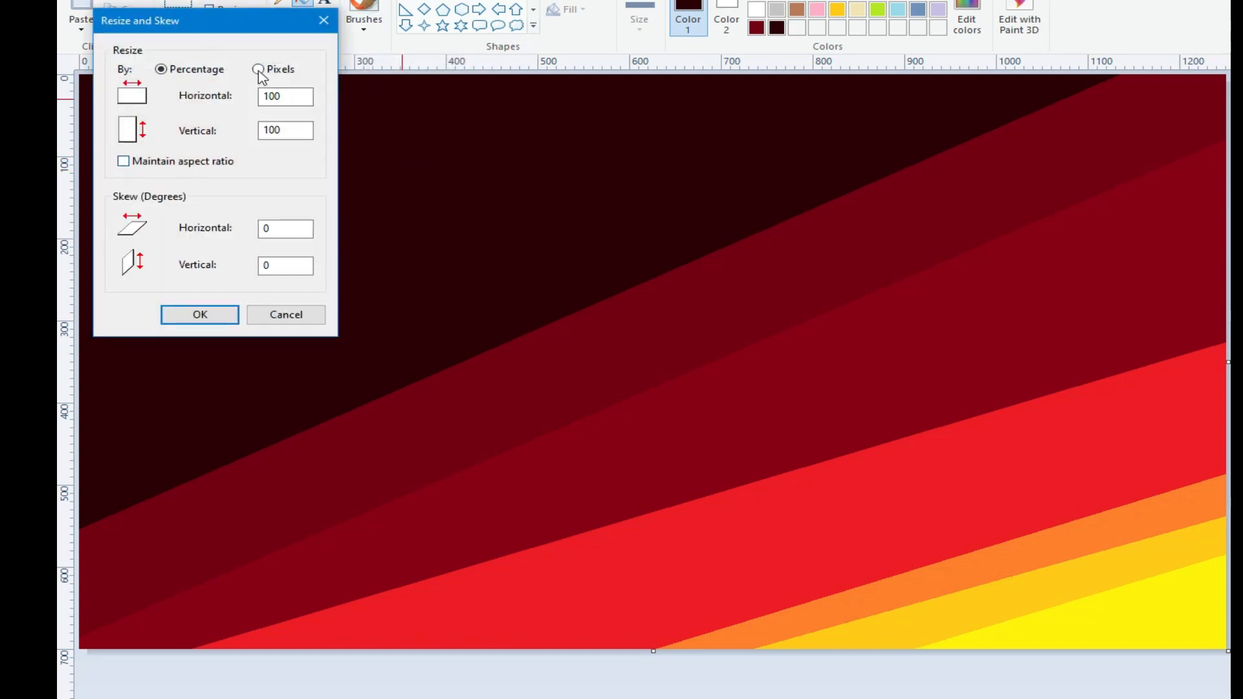
right_click(287, 99)
click(322, 150)
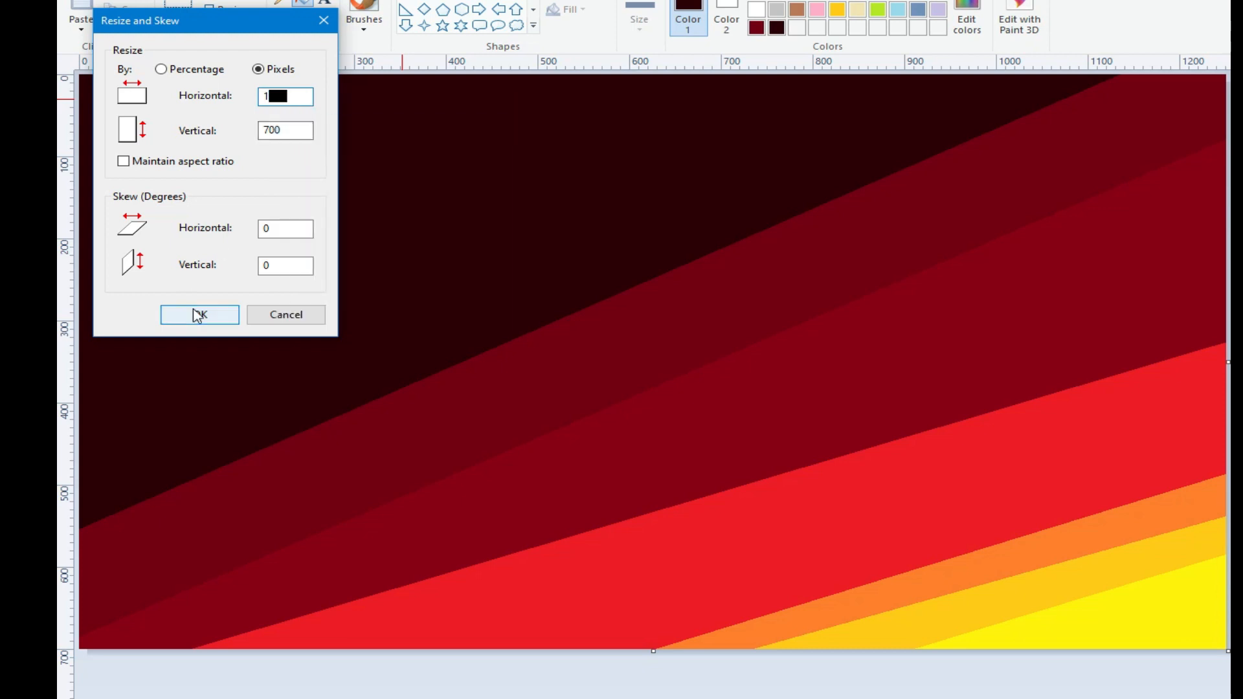
click(200, 314)
click(226, 10)
click(258, 70)
right_click(285, 97)
click(304, 167)
click(200, 314)
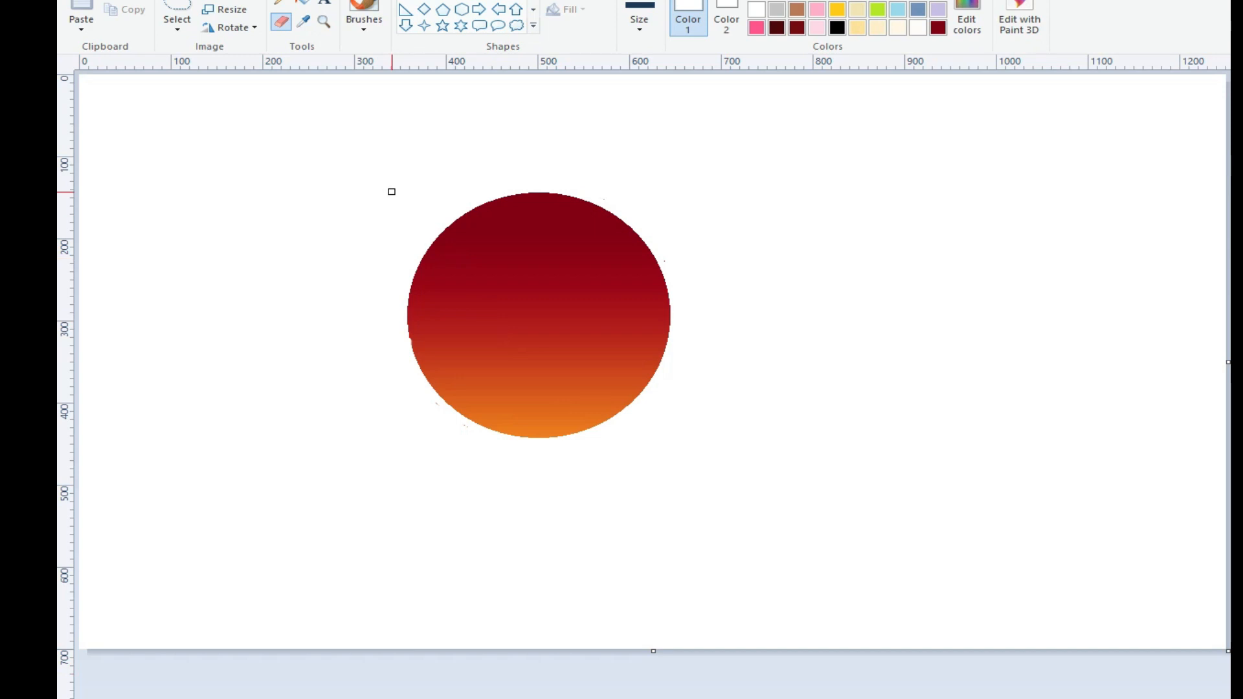
In the other Paint window, enclose the gradient circle in a rectangular selection and copy it.
click(177, 25)
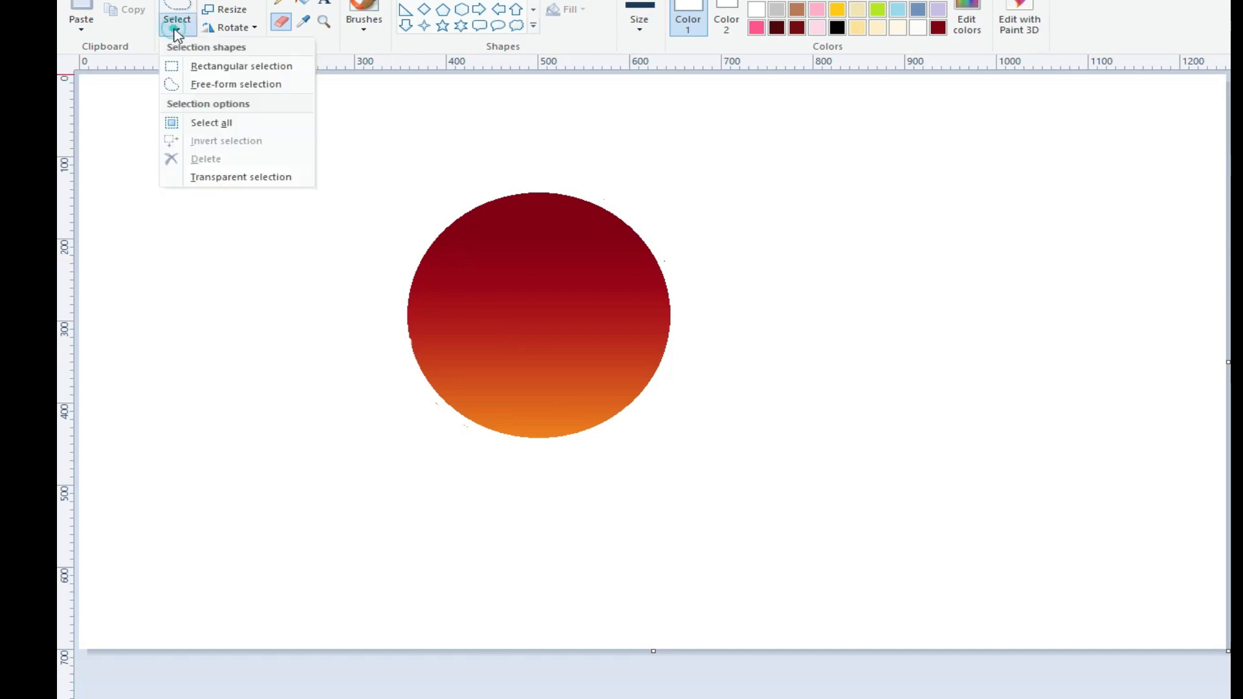
click(211, 67)
drag(362, 175, 576, 435)
drag(681, 440, 683, 439)
mouse_move(356, 308)
mouse_down()
mouse_move(402, 308)
mouse_move(357, 308)
mouse_up()
right_click(431, 209)
click(471, 238)
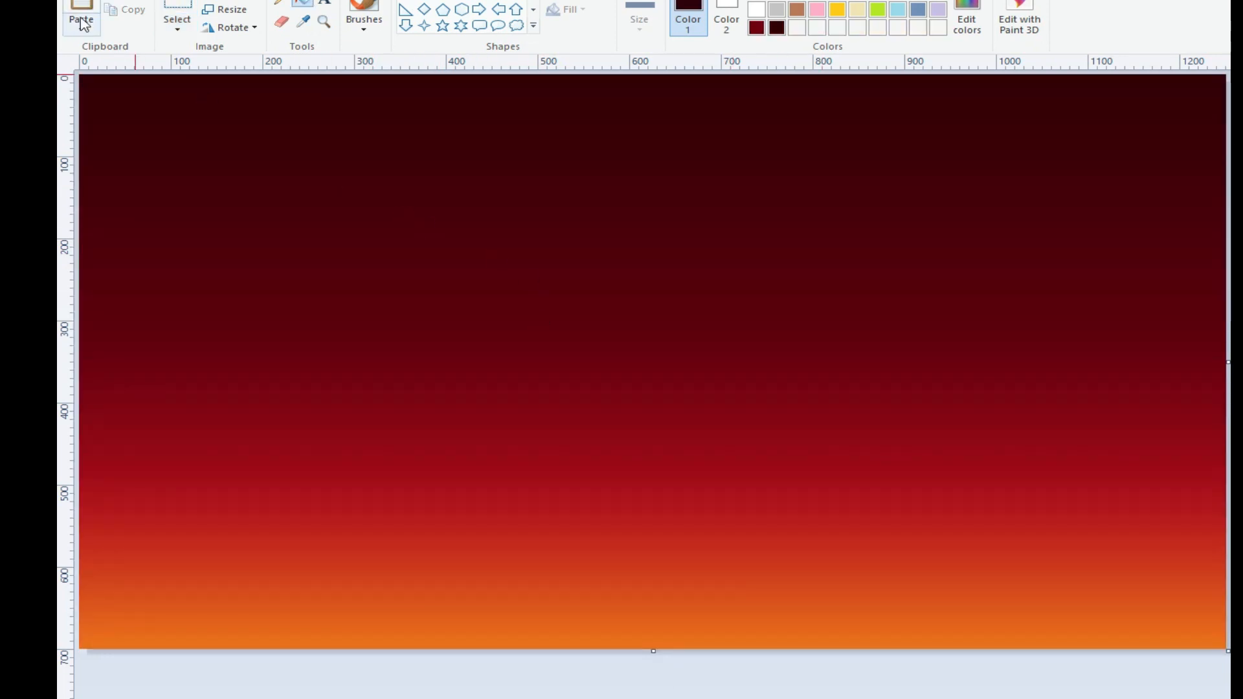
Try pasting the circle onto the dark gradient background with transparent selection and moving it near the centre.
click(82, 24)
click(94, 47)
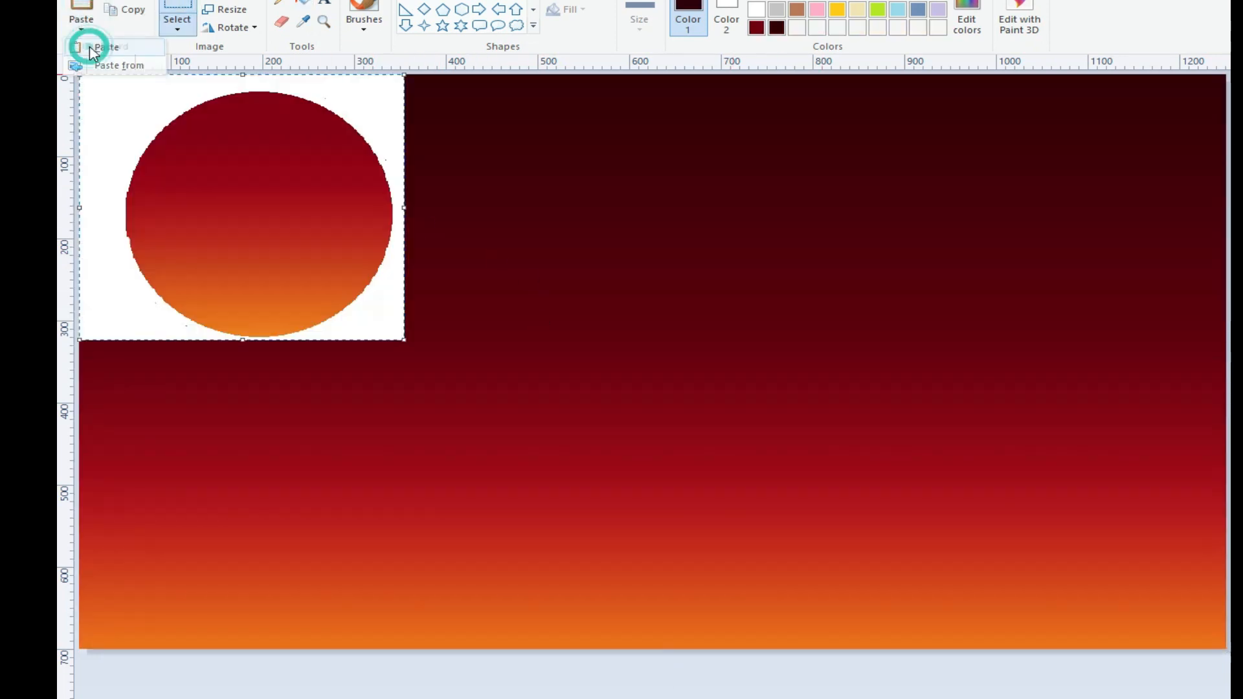
click(176, 27)
click(241, 176)
drag(244, 230, 693, 349)
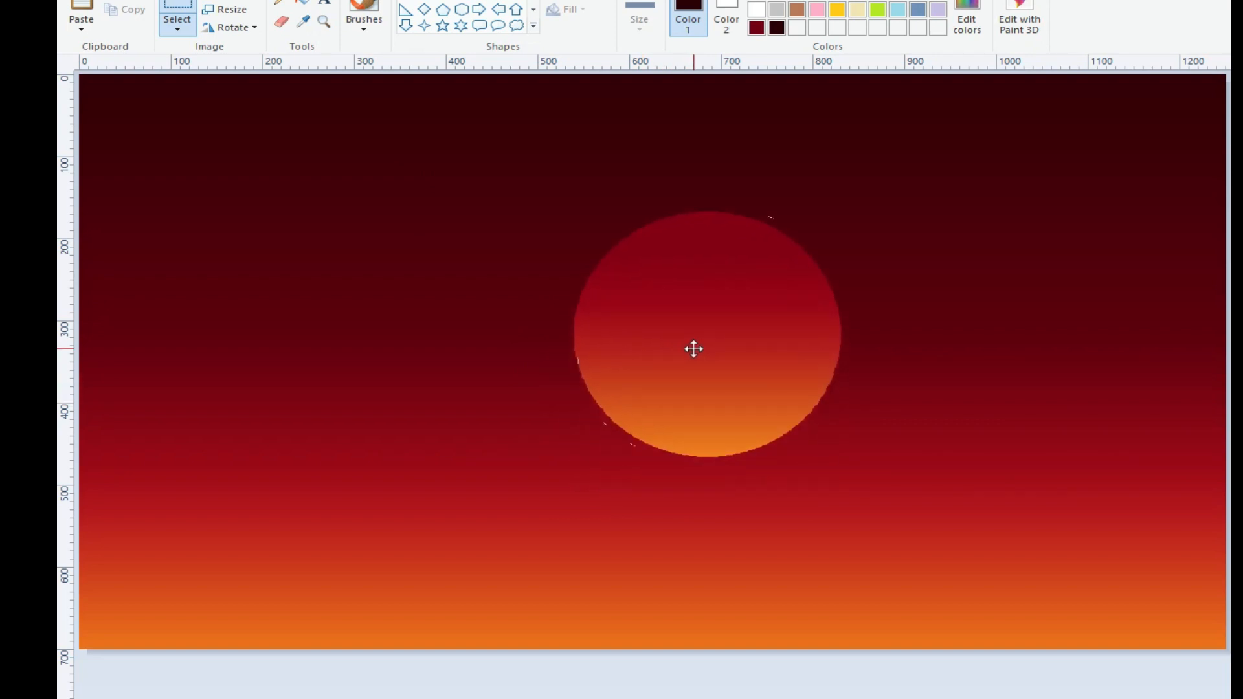
key(Delete)
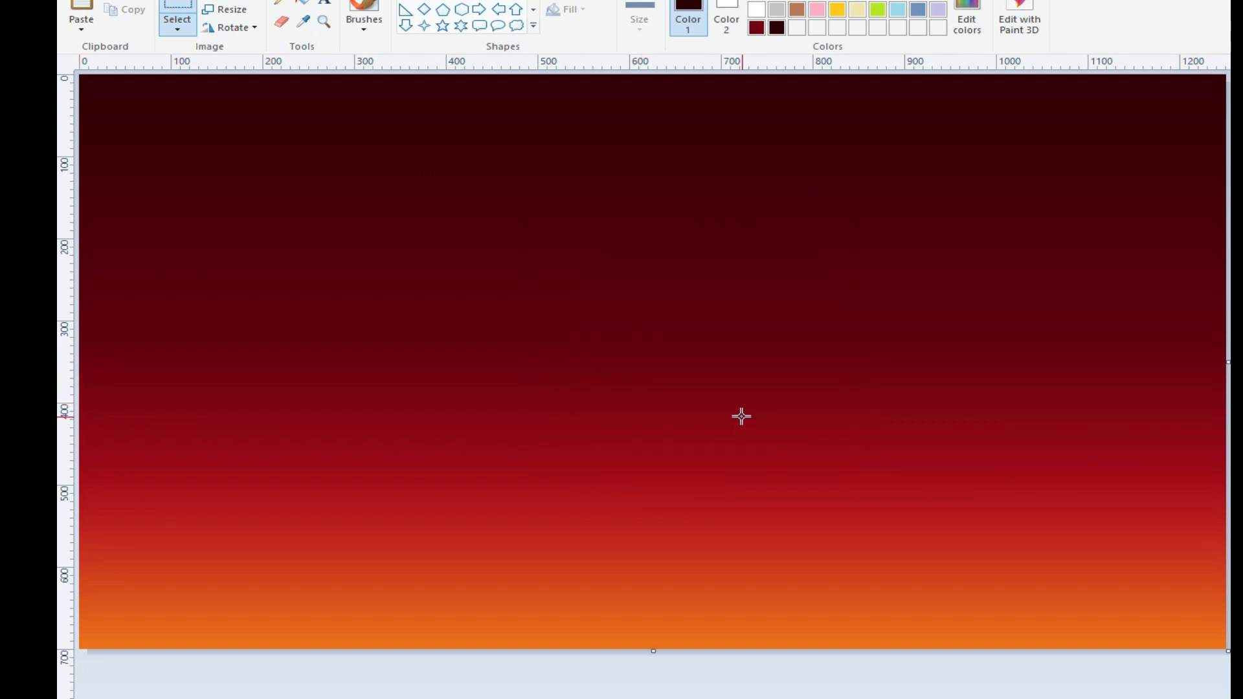
click(177, 27)
click(213, 124)
drag(618, 555, 655, 205)
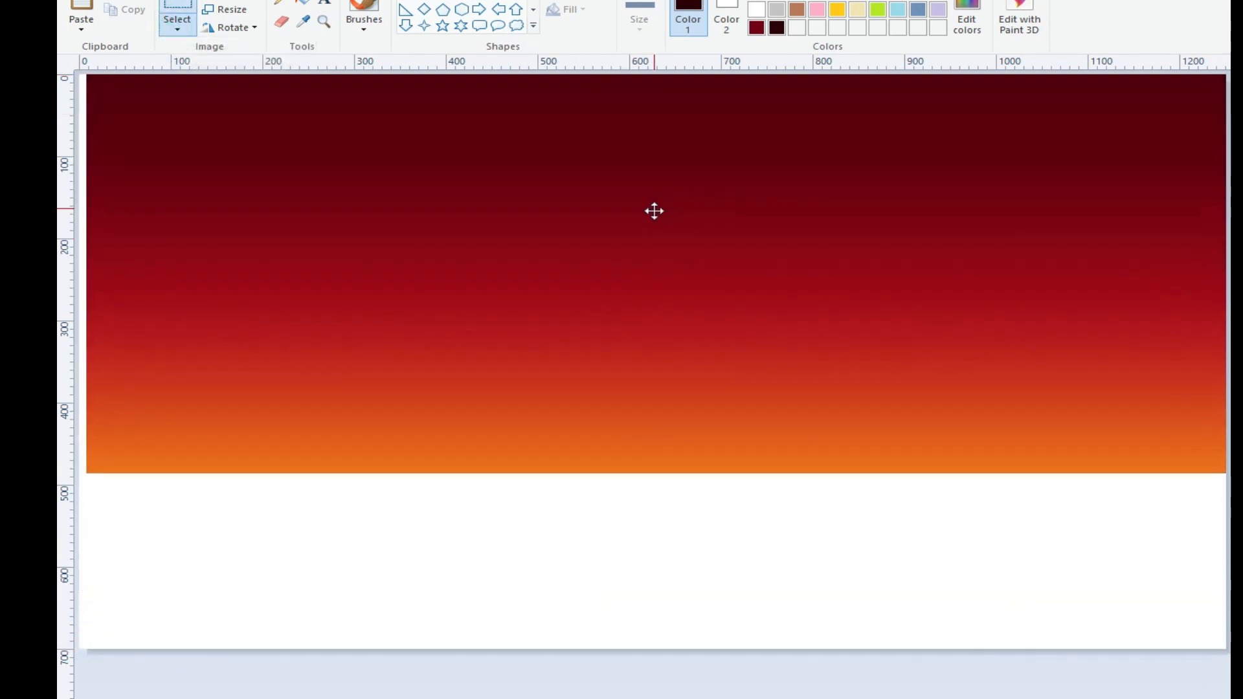
key(ctrl+z)
click(660, 679)
Select the whole gradient and move it upward until it ends at about 500 pixels, leaving a white strip below.
click(177, 27)
click(213, 124)
right_click(268, 139)
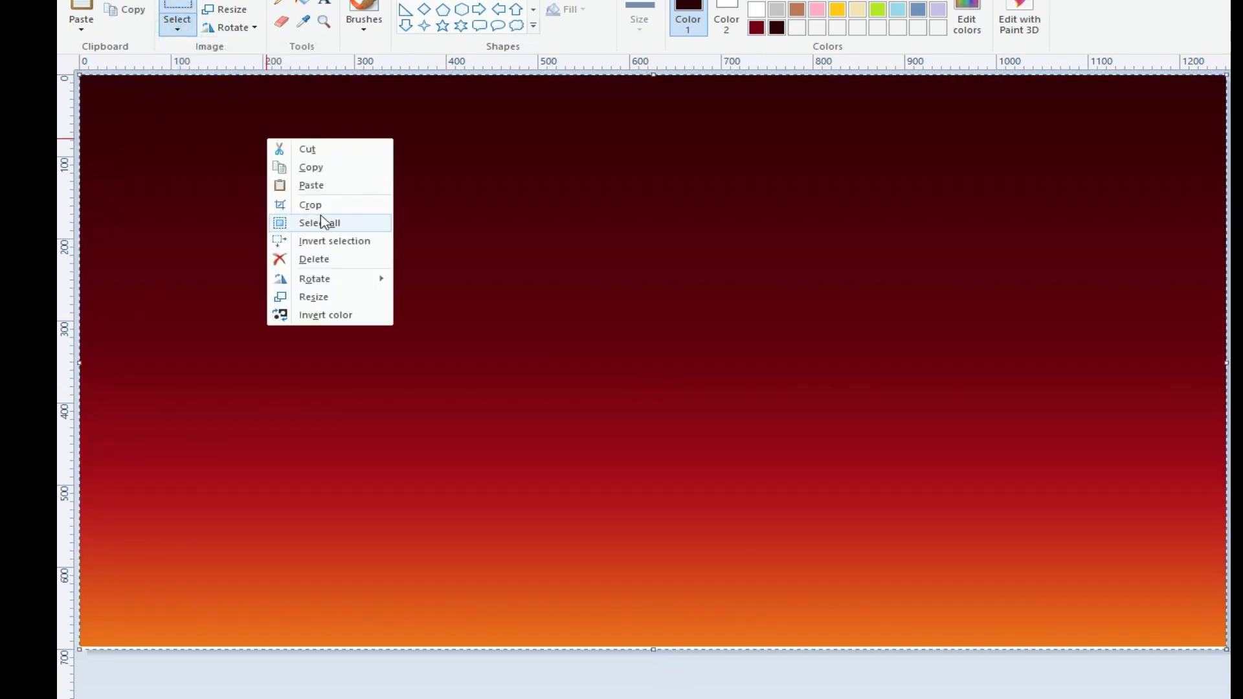
click(320, 222)
drag(634, 579, 640, 319)
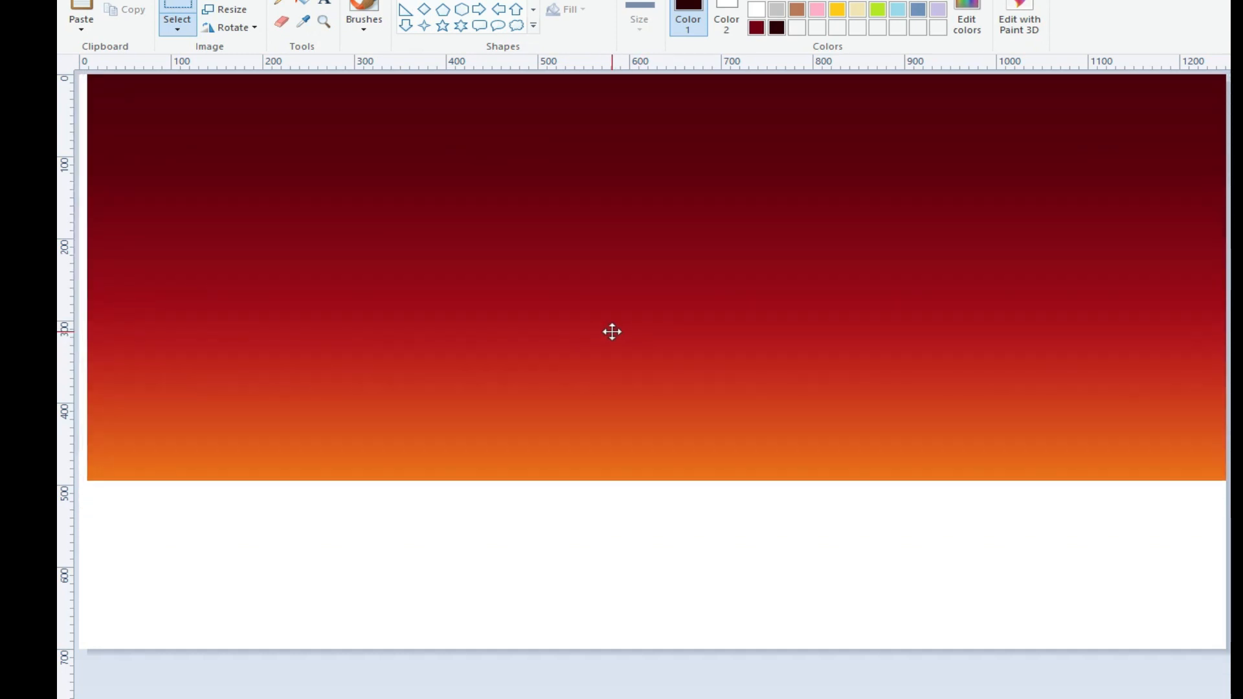
drag(604, 328, 604, 338)
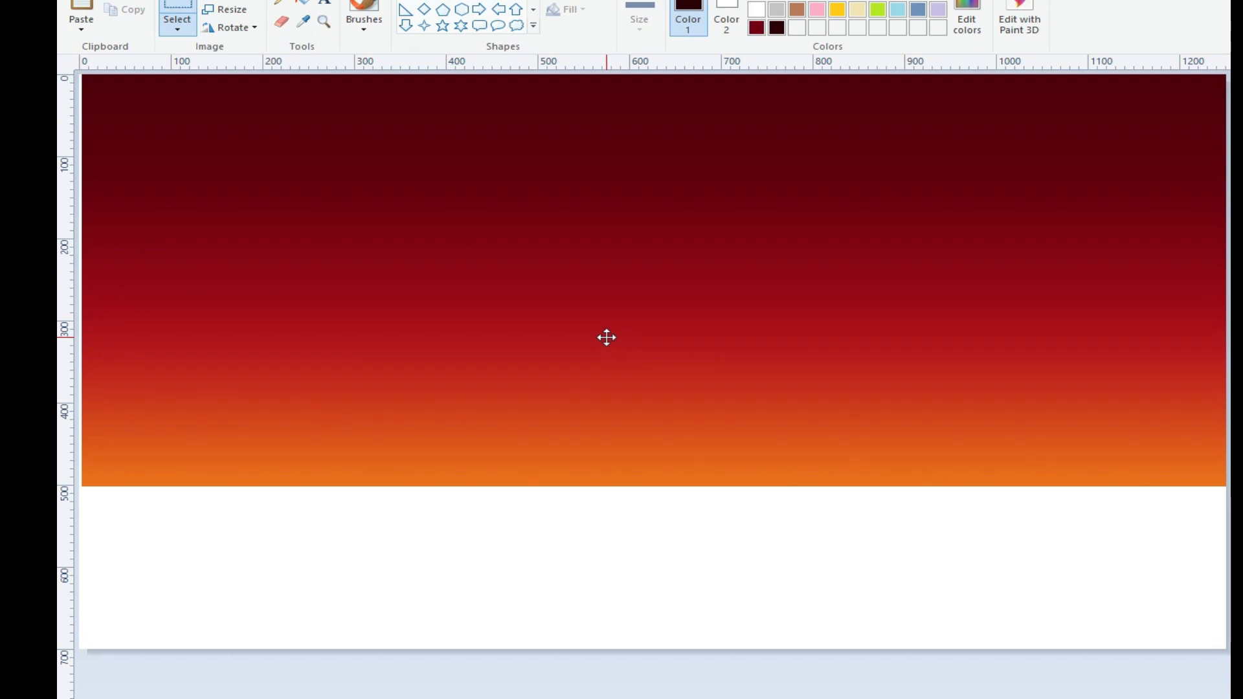
Paste another copy of the gradient, squash its height, and place it over the white strip at the bottom of the canvas.
right_click(440, 318)
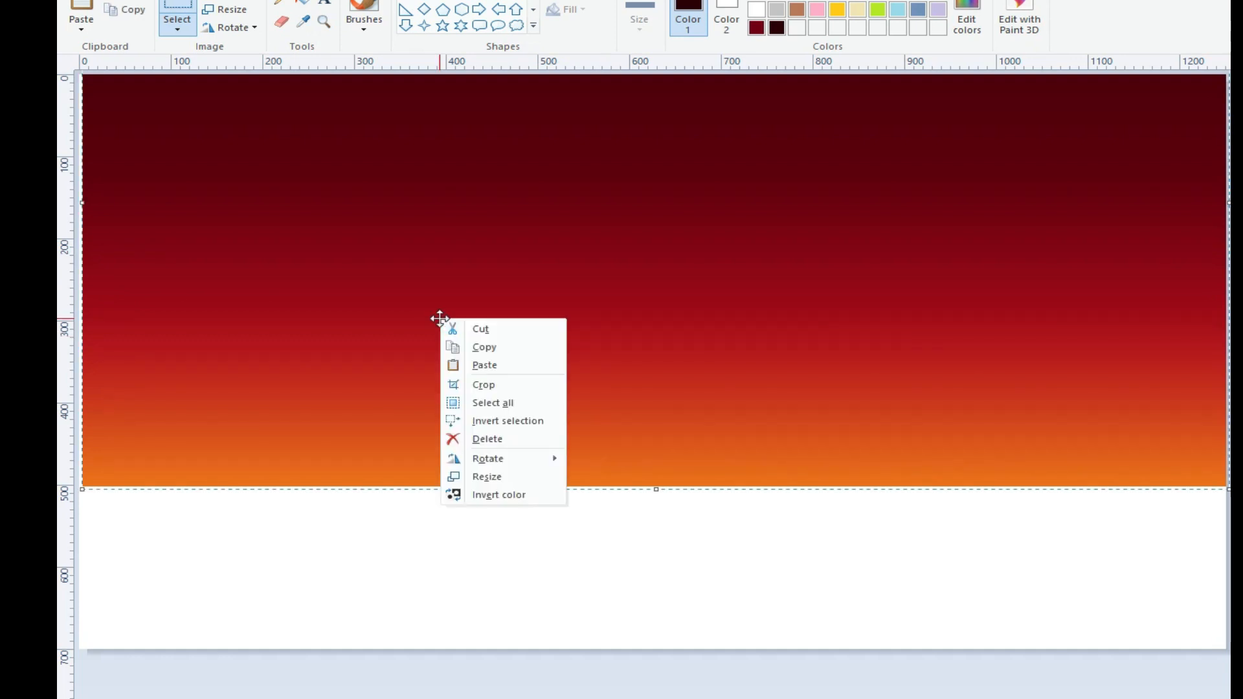
click(483, 365)
drag(536, 364, 513, 324)
drag(640, 635, 673, 381)
drag(615, 271, 630, 484)
drag(648, 594, 671, 501)
drag(657, 395, 667, 586)
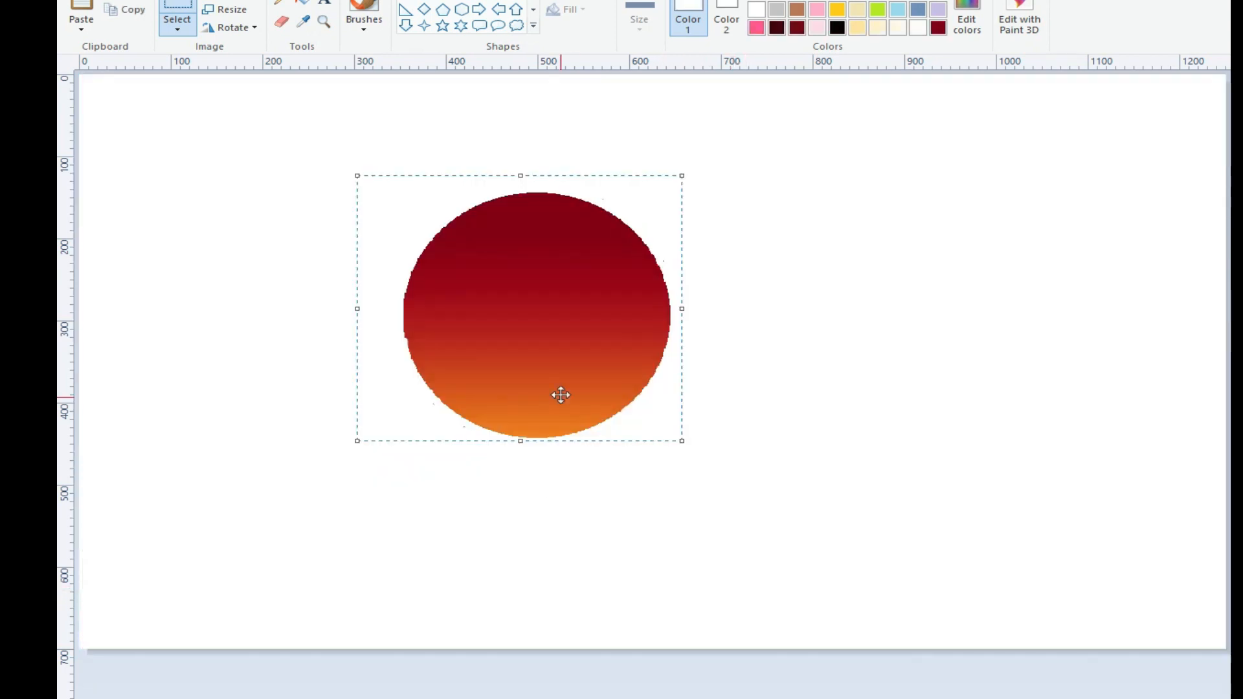
Copy the gradient circle from the other Paint window, paste it onto the sunset background and flip it vertically.
right_click(555, 393)
click(594, 414)
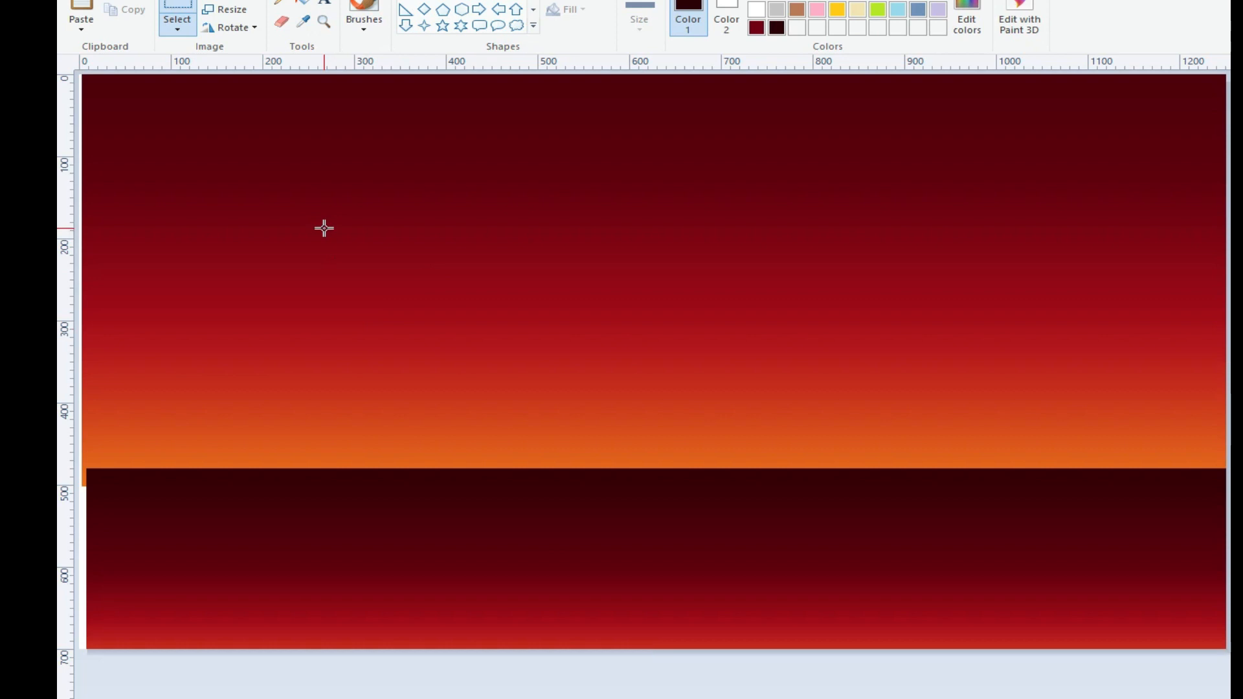
key(ctrl+v)
drag(371, 272, 628, 286)
click(233, 27)
click(259, 101)
Resize the flipped sun and place it near the centre of the upper sky, well above the dark band.
drag(811, 413, 896, 453)
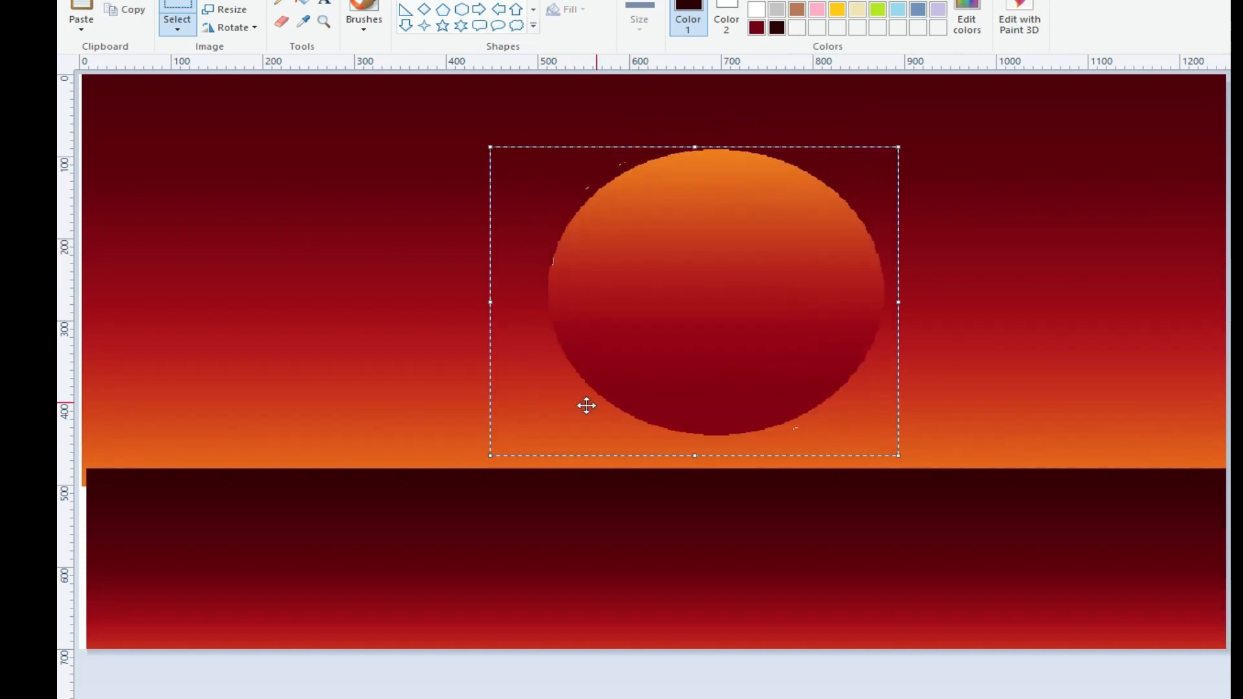
drag(491, 453, 458, 472)
drag(647, 362, 613, 332)
drag(863, 443, 798, 389)
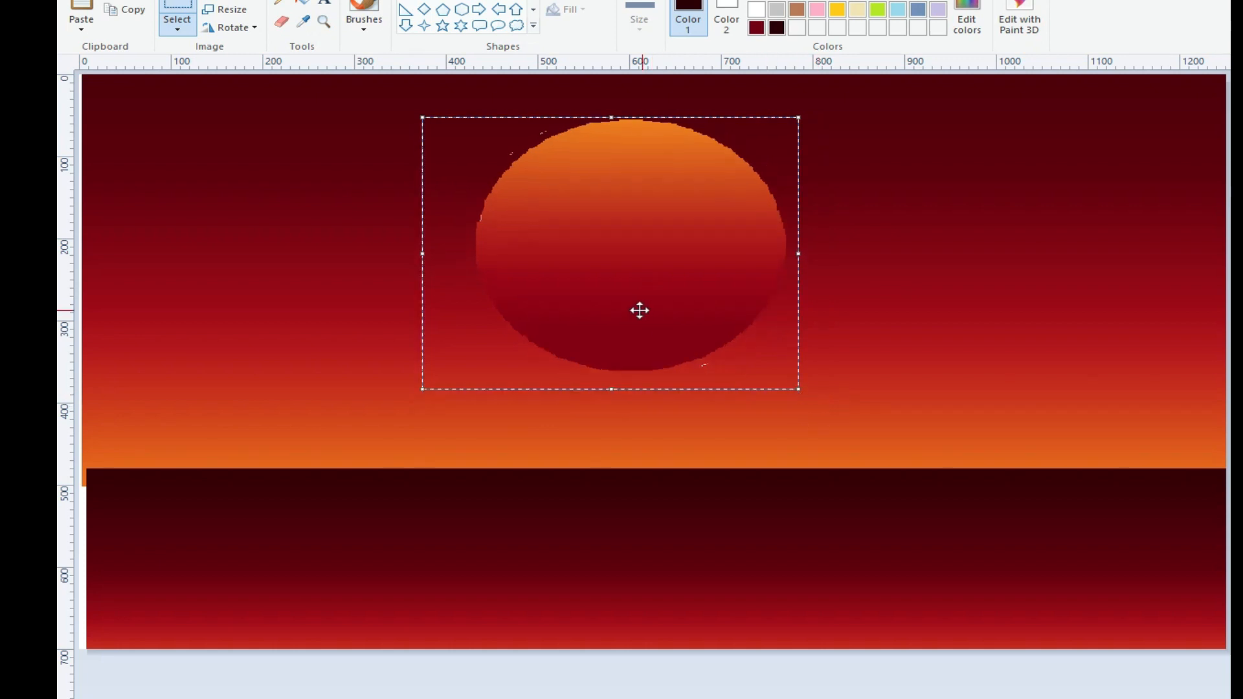
click(751, 397)
Paste a second copy of the circle, flip it vertically, and fit it over the first sun.
click(81, 19)
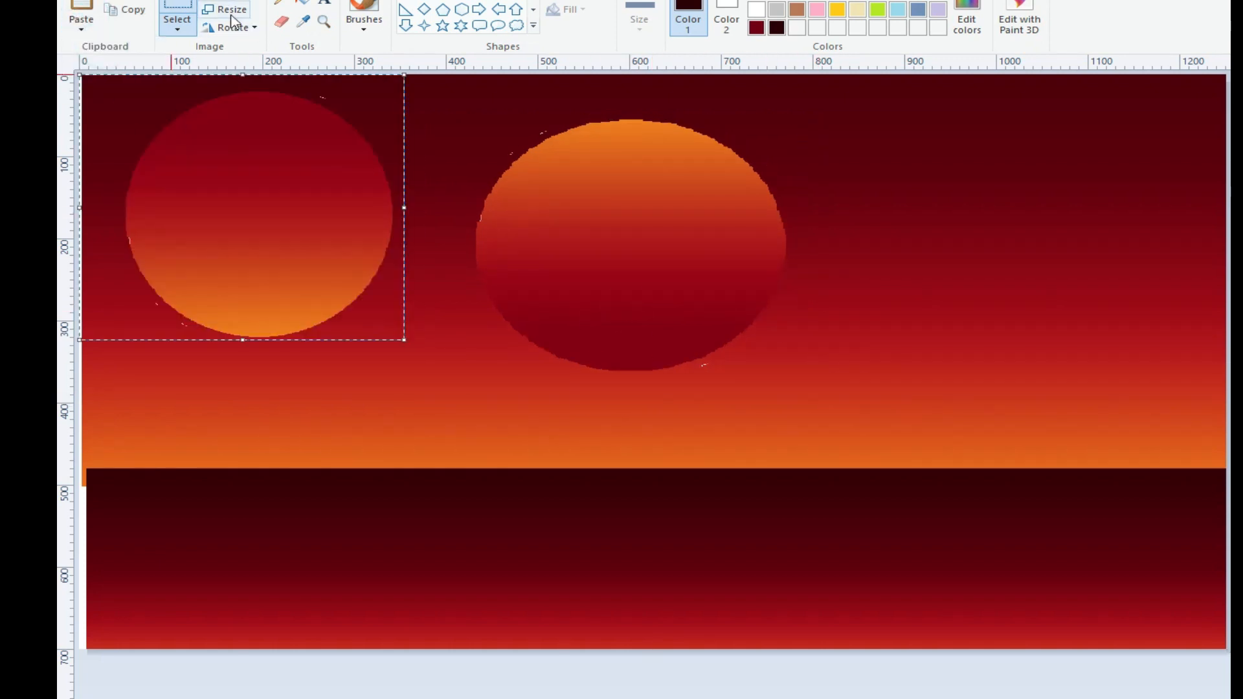
click(225, 9)
click(200, 314)
click(233, 27)
click(240, 103)
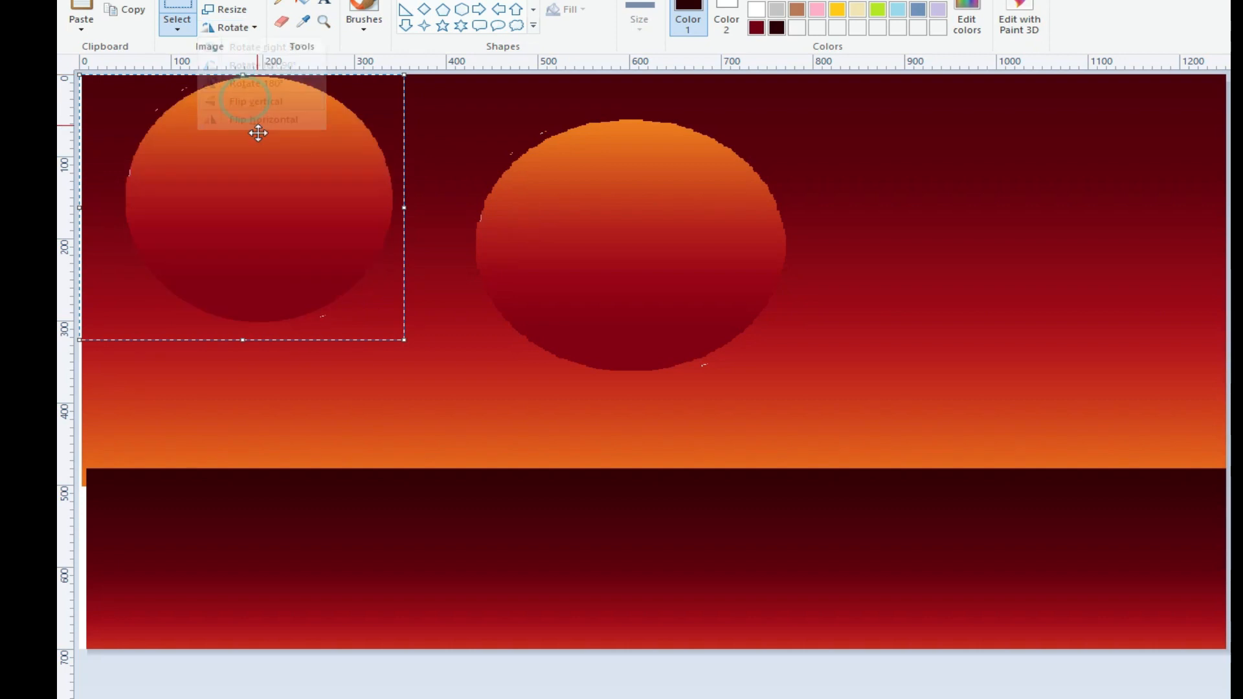
drag(256, 204, 625, 208)
drag(771, 375, 779, 388)
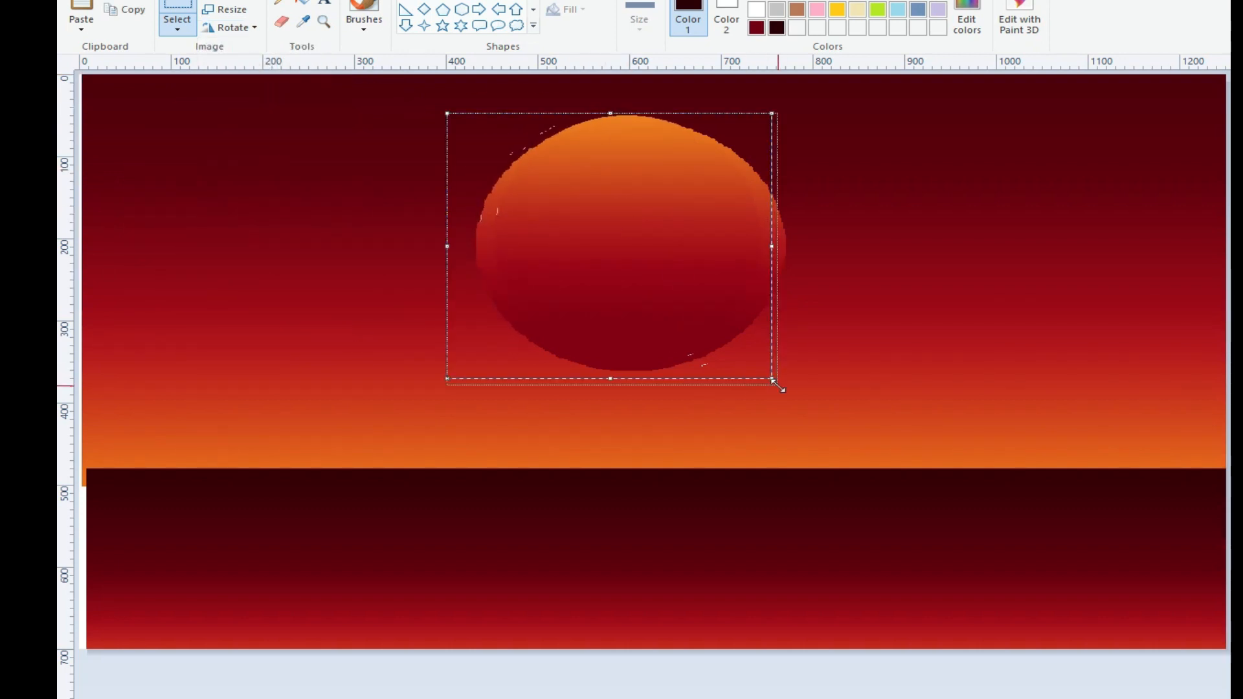
drag(570, 296, 572, 293)
click(797, 345)
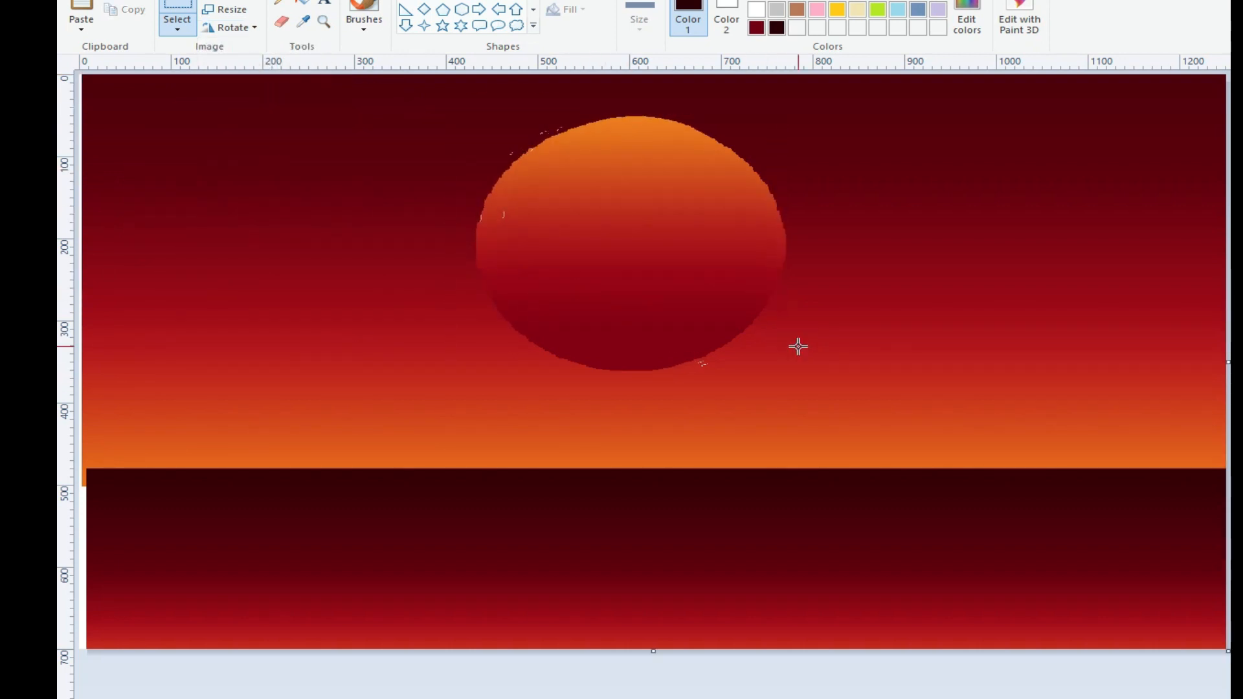
Set Color 2 to black and outline the middle and right mountains with a near-black red oil brush.
click(727, 20)
click(776, 27)
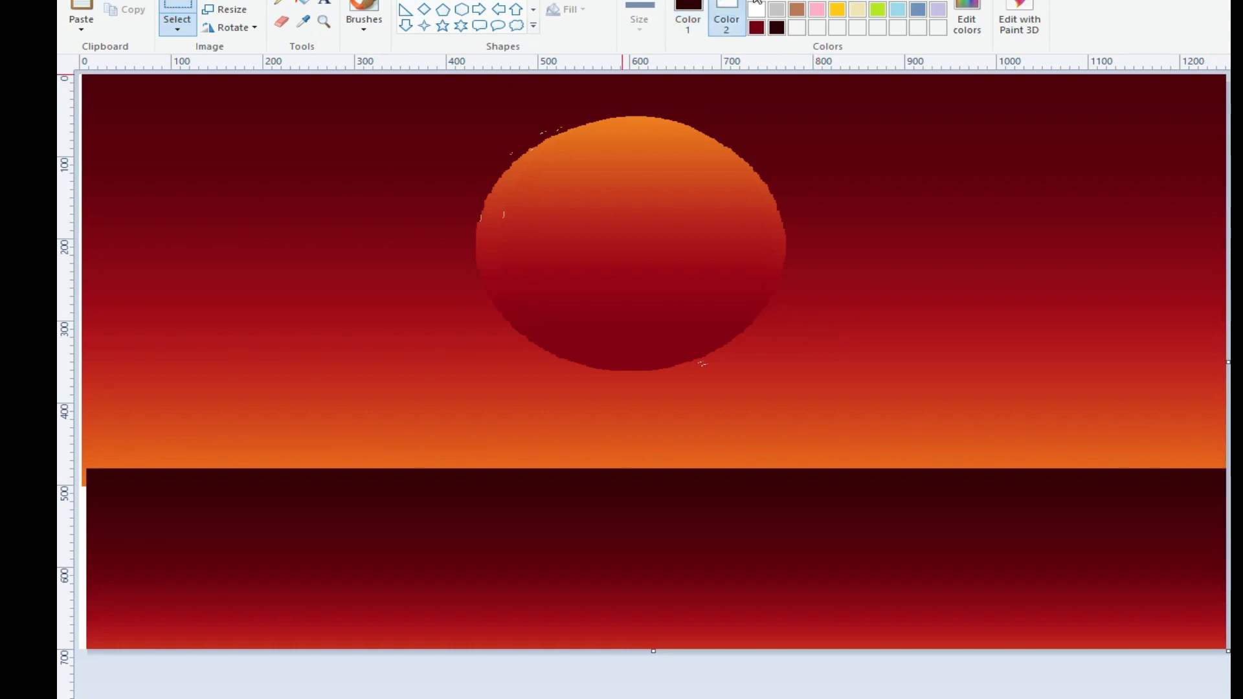
click(364, 26)
click(363, 87)
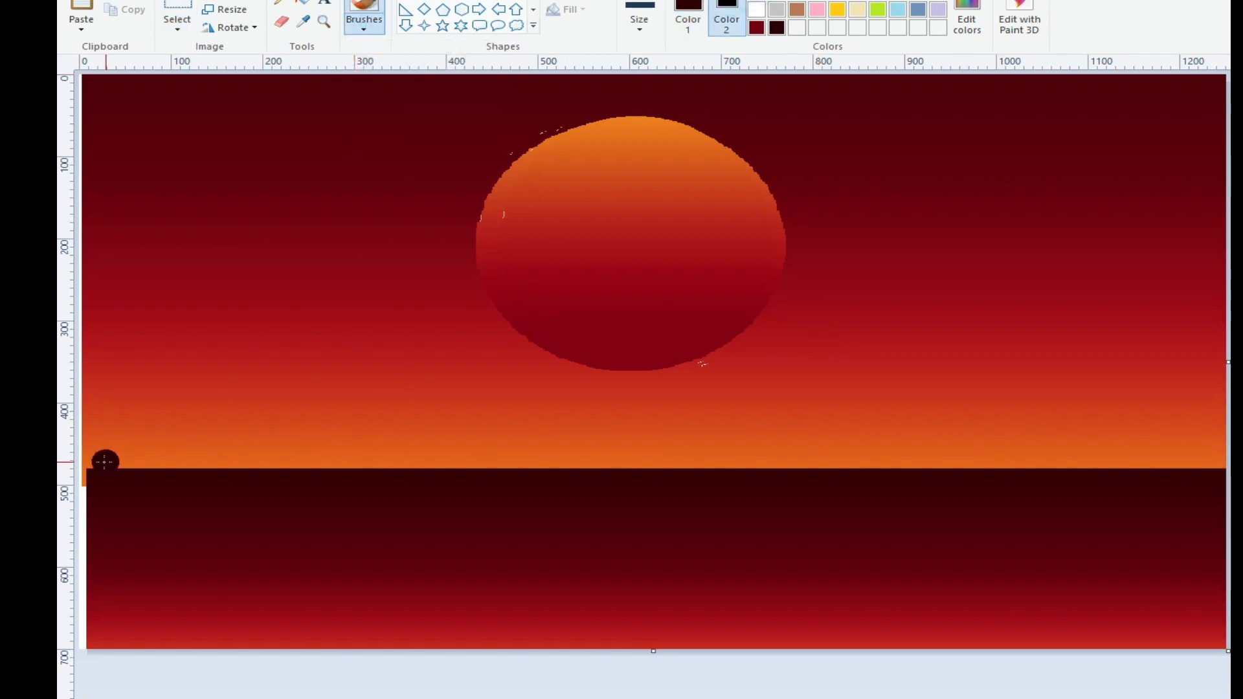
drag(596, 355, 397, 445)
drag(612, 342, 828, 446)
mouse_move(991, 363)
mouse_down()
mouse_move(829, 447)
mouse_move(1004, 369)
mouse_move(1220, 461)
mouse_up()
Undo the latest brush strokes, then paint the right mountain's slope and the left mountain's outline along the horizon.
key(ctrl+z)
key(ctrl+z)
key(ctrl+z)
mouse_move(985, 382)
mouse_down()
mouse_move(880, 427)
mouse_move(991, 384)
mouse_move(1081, 431)
mouse_move(1196, 461)
mouse_up()
mouse_move(202, 341)
mouse_down()
mouse_move(402, 450)
mouse_move(84, 424)
mouse_up()
Fill the inside of the left, middle and right mountains with near-black red oil brush strokes.
mouse_move(220, 361)
mouse_down()
mouse_move(91, 447)
mouse_move(248, 360)
mouse_move(215, 364)
mouse_move(183, 421)
mouse_move(82, 464)
mouse_move(172, 413)
mouse_move(205, 371)
mouse_move(405, 453)
mouse_move(353, 457)
mouse_move(270, 418)
mouse_move(181, 447)
mouse_move(297, 462)
mouse_move(187, 434)
mouse_up()
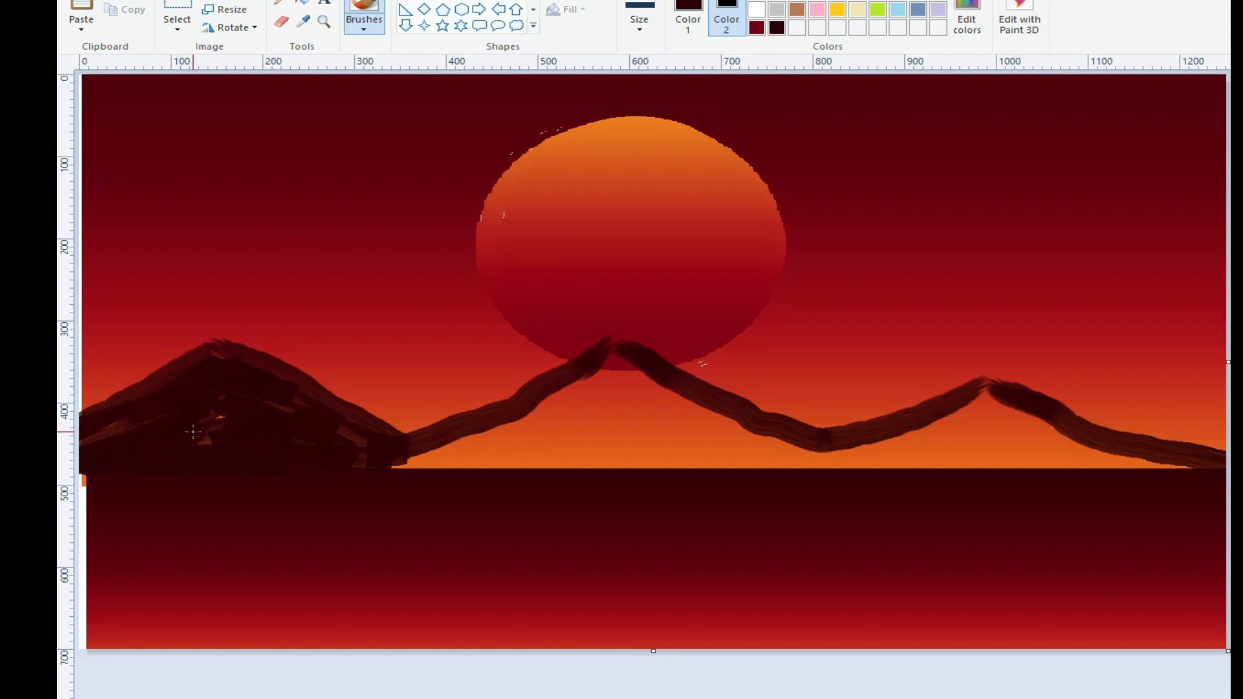
mouse_move(599, 388)
mouse_down()
mouse_move(391, 455)
mouse_move(538, 450)
mouse_move(623, 361)
mouse_move(555, 420)
mouse_move(564, 386)
mouse_move(613, 371)
mouse_move(660, 417)
mouse_move(796, 457)
mouse_move(479, 460)
mouse_move(753, 442)
mouse_move(553, 435)
mouse_move(655, 406)
mouse_move(620, 401)
mouse_move(866, 452)
mouse_move(1019, 450)
mouse_up()
mouse_move(991, 403)
mouse_down()
mouse_move(825, 444)
mouse_move(963, 408)
mouse_move(872, 445)
mouse_move(1128, 453)
mouse_move(1010, 424)
mouse_move(1188, 464)
mouse_move(810, 474)
mouse_up()
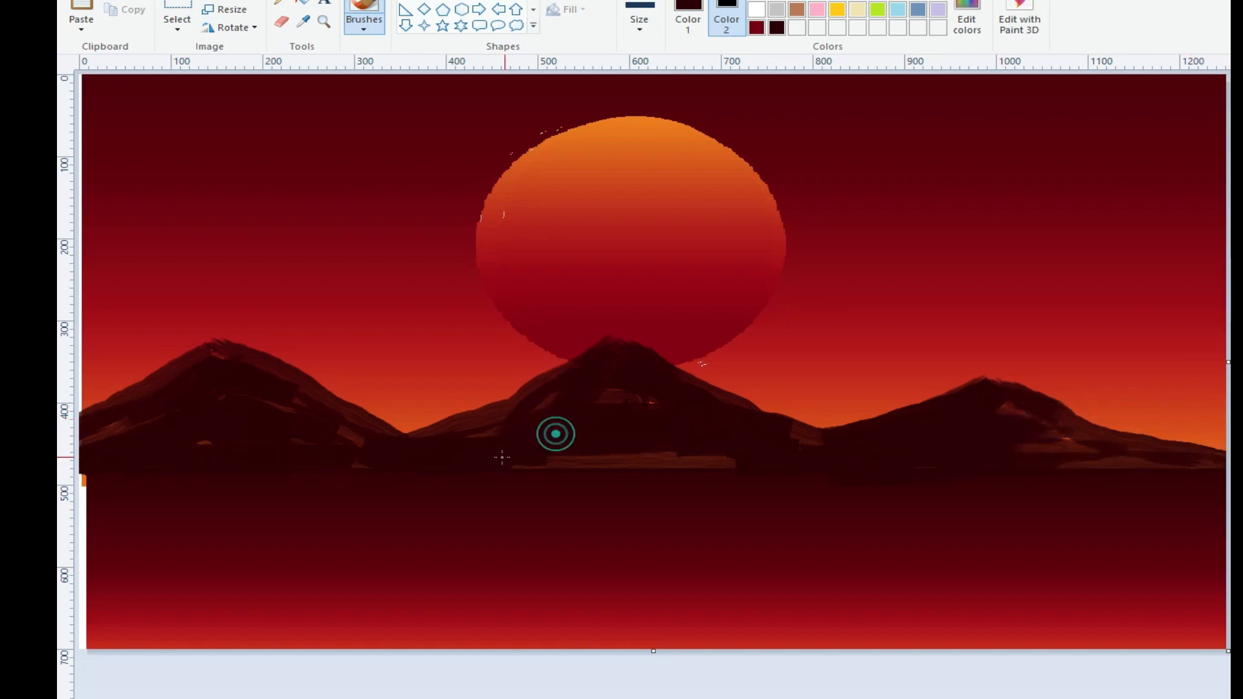
Mix a dark grey (75, 75, 75) for Color 2 and set the oil brush to its thinnest size.
click(966, 19)
click(835, 347)
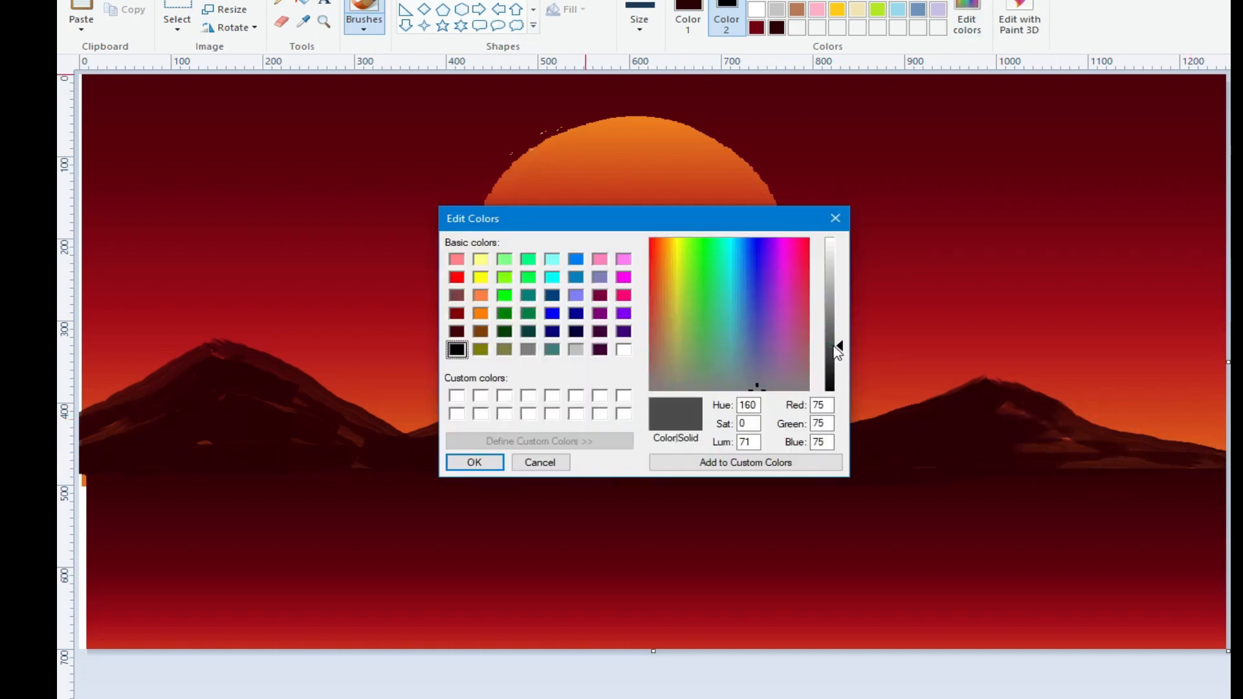
click(477, 462)
click(364, 26)
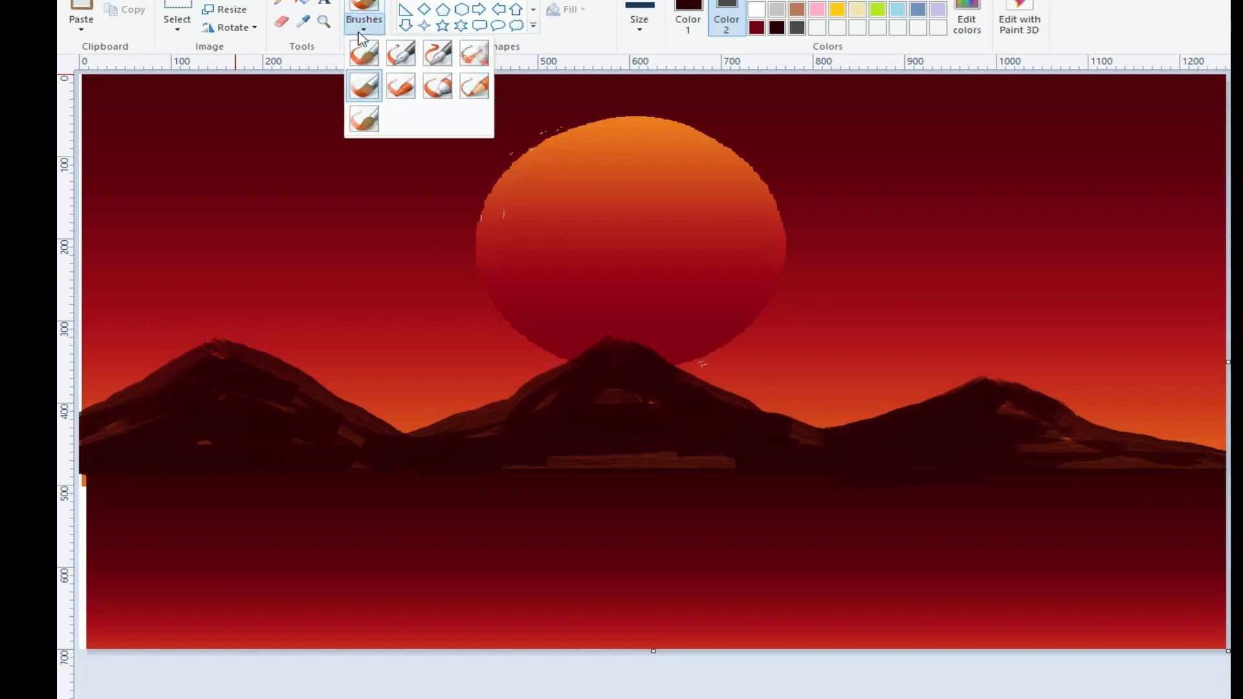
click(361, 89)
click(639, 26)
click(649, 53)
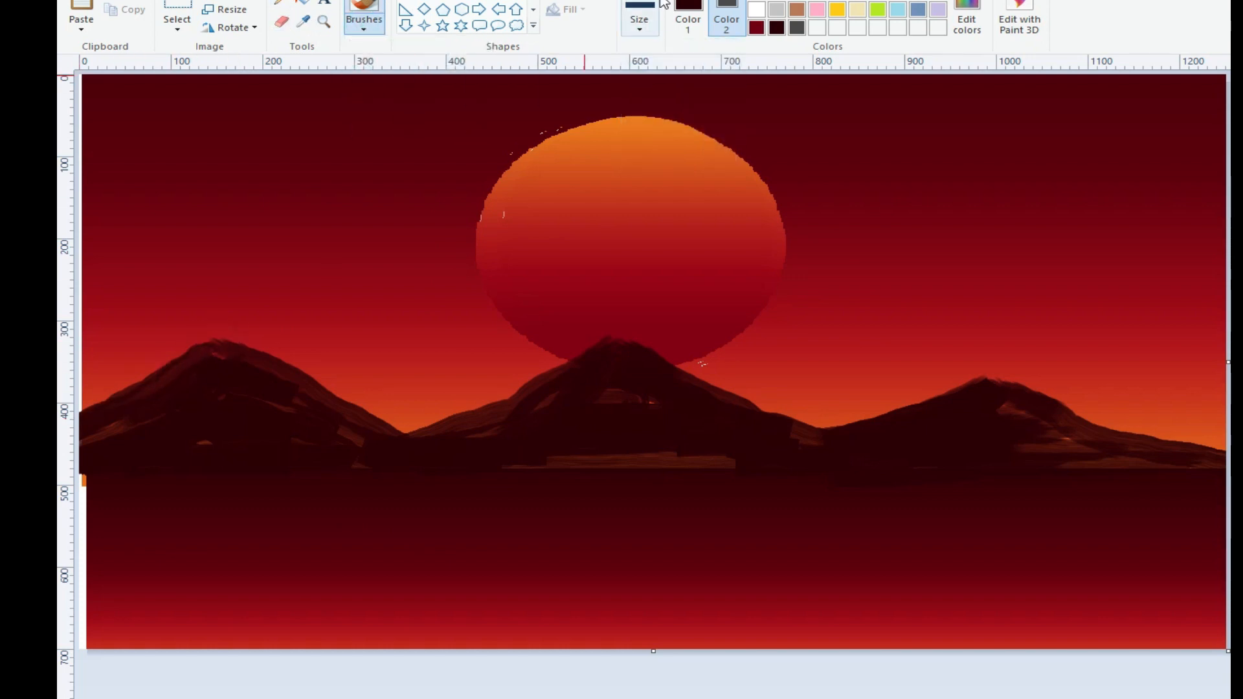
Try painting dark grey highlights along the left slope and peak of the left mountain.
click(688, 20)
mouse_move(202, 354)
mouse_down()
mouse_move(170, 367)
mouse_move(212, 335)
mouse_move(101, 412)
mouse_up()
drag(222, 333, 202, 339)
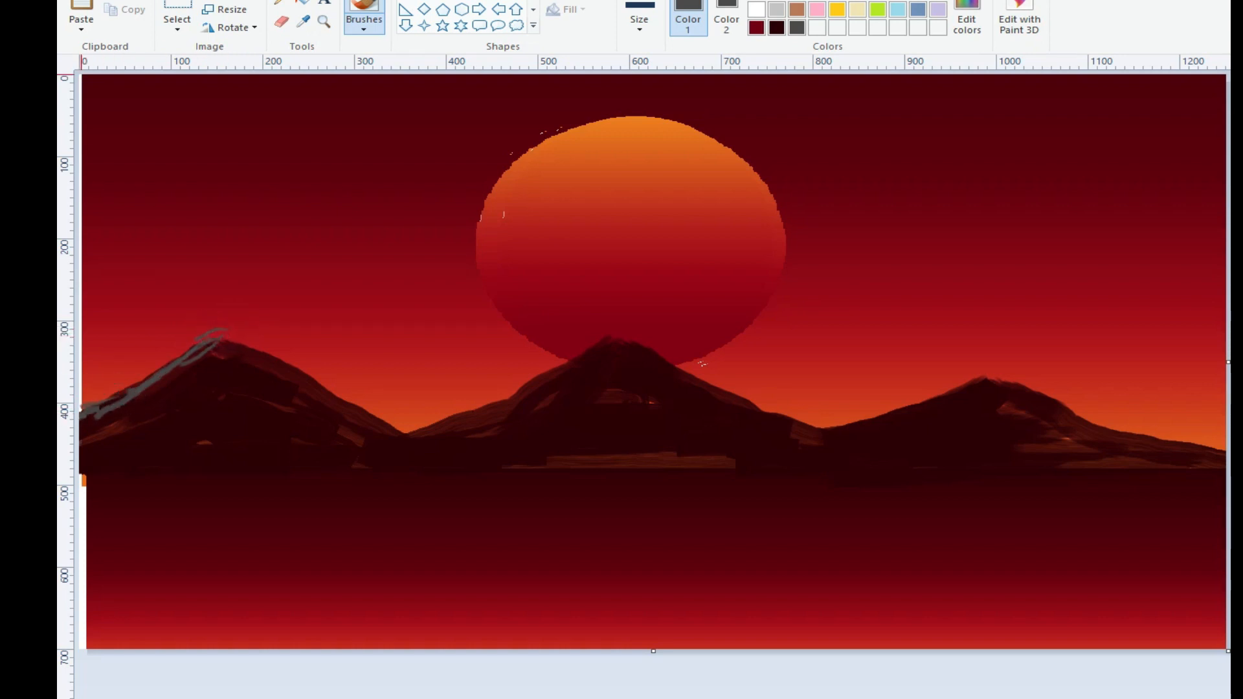
key(ctrl+z)
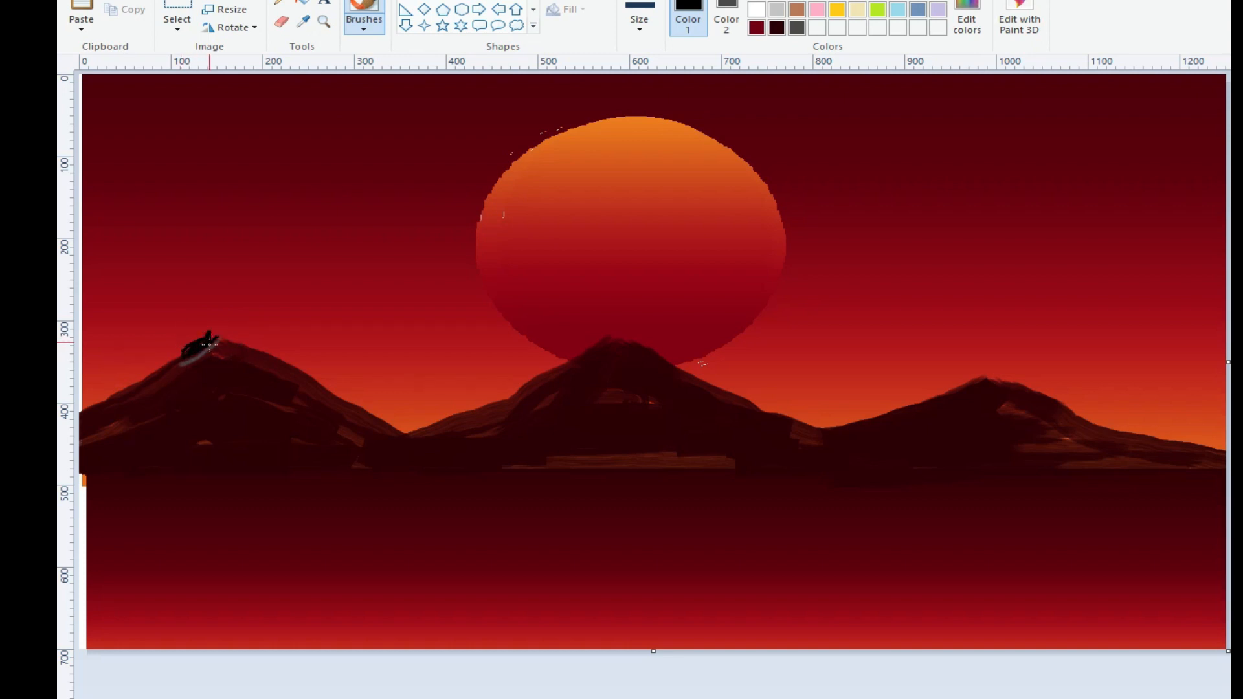
Paint black outlines along the peaks and slopes of all three mountains with a thicker oil brush.
click(639, 19)
click(649, 144)
drag(250, 353, 226, 343)
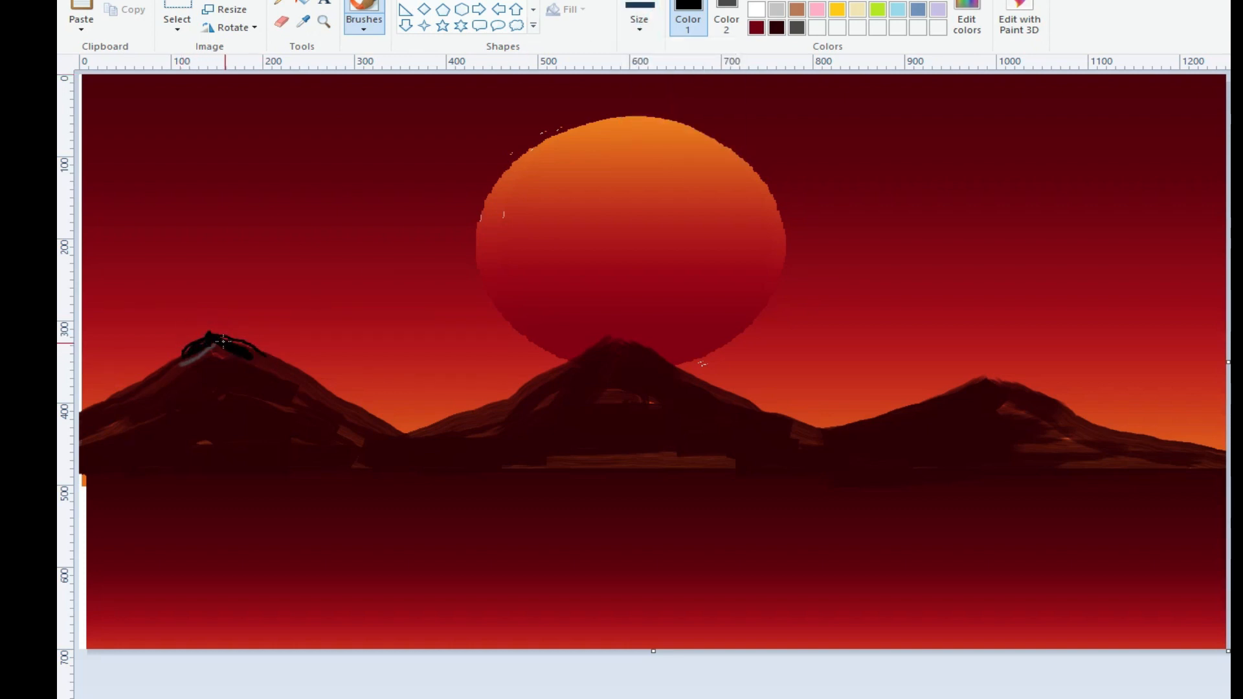
drag(124, 393, 97, 413)
drag(286, 361, 364, 411)
mouse_move(619, 328)
mouse_down()
mouse_move(574, 362)
mouse_move(529, 387)
mouse_up()
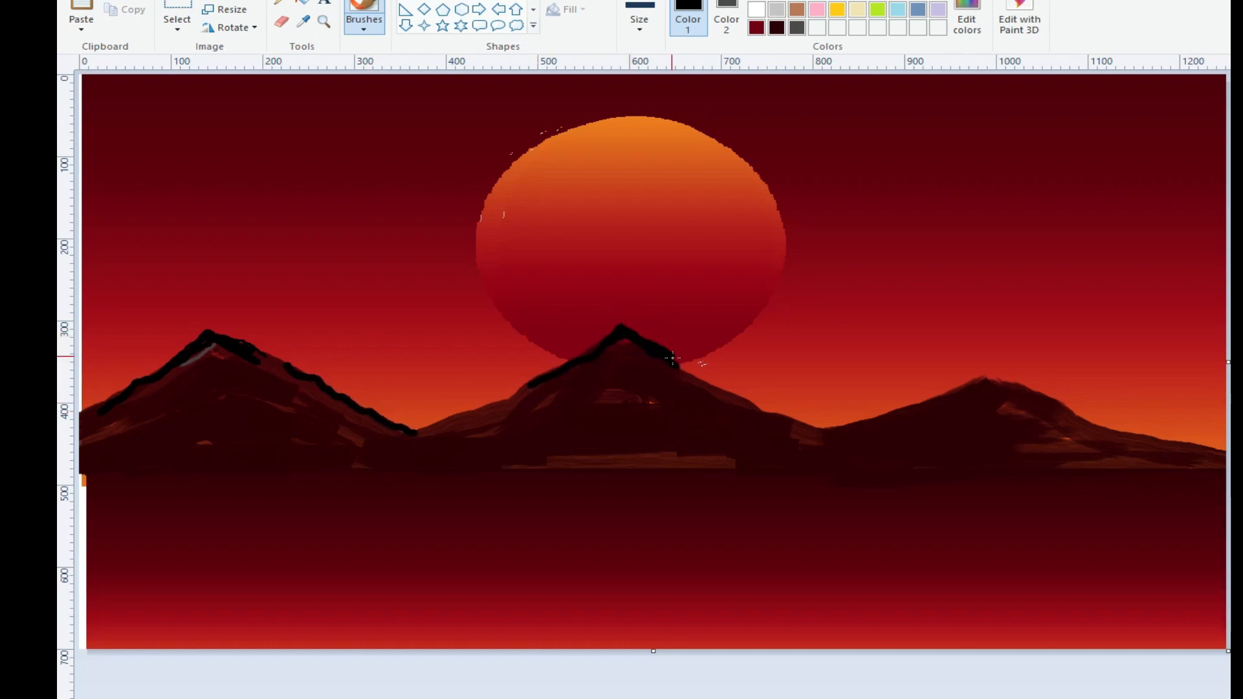
drag(673, 357, 763, 408)
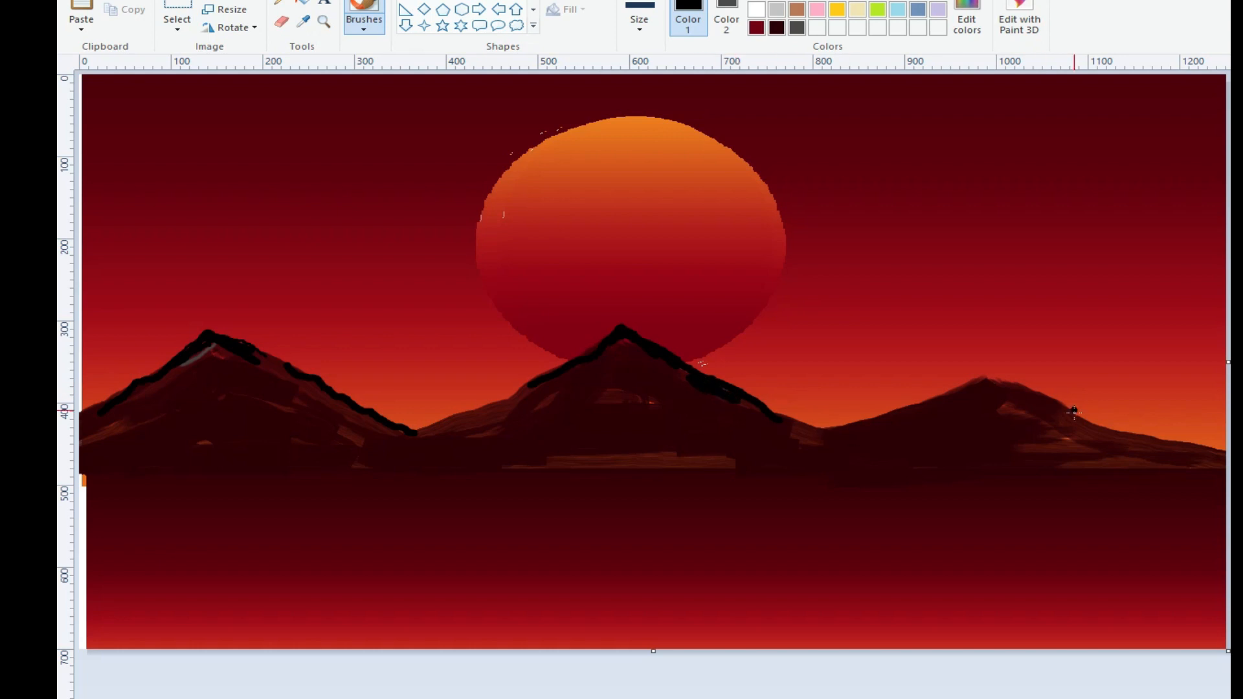
mouse_move(1004, 368)
mouse_down()
mouse_move(951, 392)
mouse_move(1075, 415)
mouse_up()
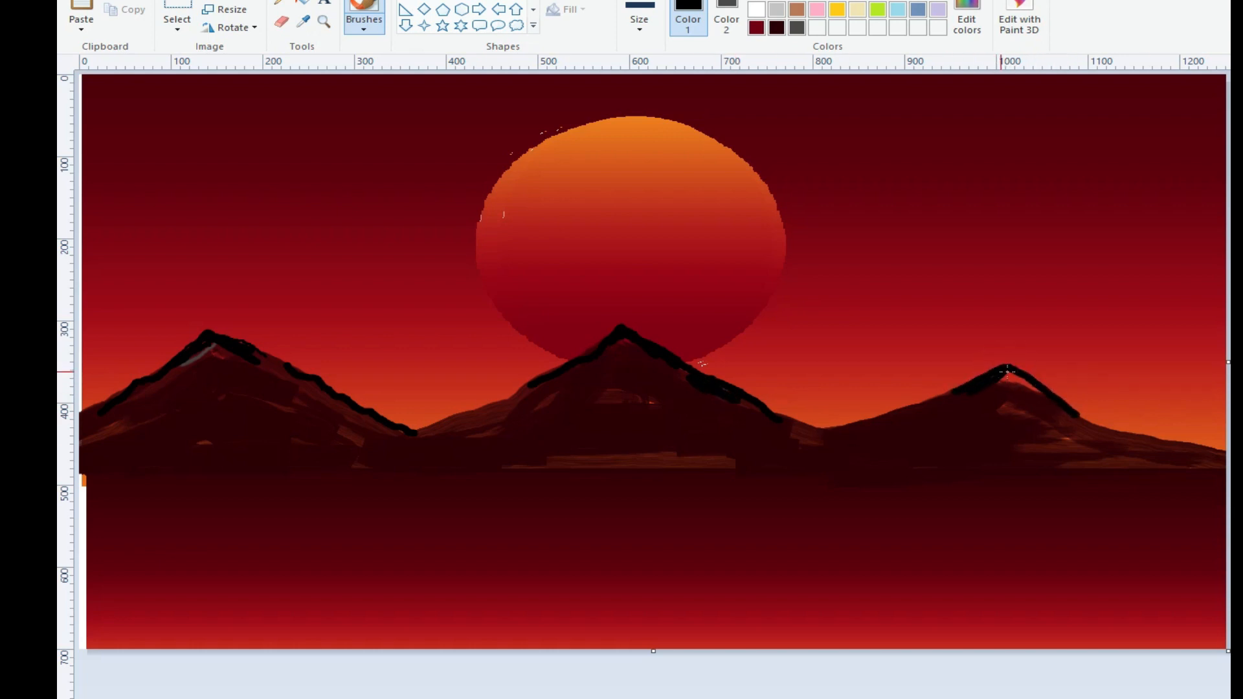
Try scribbling a reflection on the dark water with the Pencil, using a red sampled from the sun.
click(277, 3)
click(302, 23)
click(635, 249)
drag(650, 551, 589, 551)
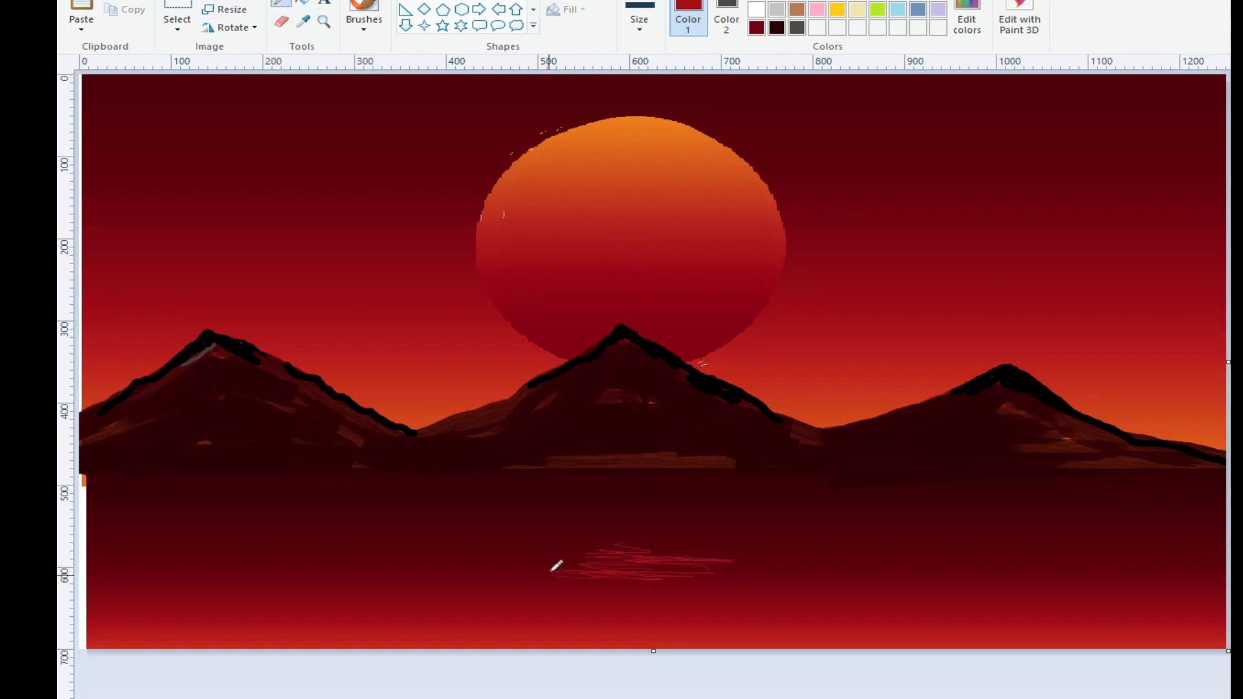
key(ctrl+z)
Dot small white stars of varying size across the sky left of and above the sun with the Pencil.
click(756, 9)
click(174, 119)
click(177, 168)
click(250, 116)
click(638, 19)
click(674, 153)
click(466, 149)
click(407, 211)
click(300, 206)
click(288, 174)
click(184, 163)
click(215, 119)
click(138, 200)
click(140, 271)
click(118, 293)
click(306, 304)
click(412, 310)
click(389, 344)
click(458, 144)
click(754, 106)
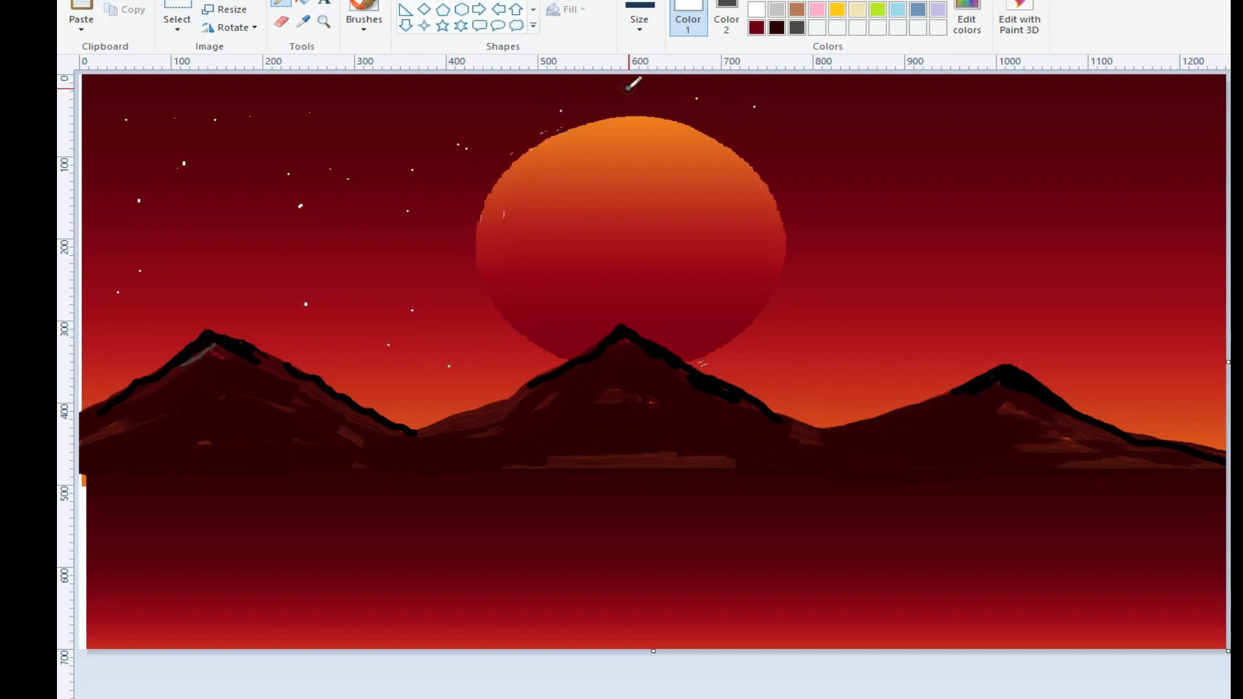
Dot more white stars across the sky between the sun and the right edge of the canvas.
click(807, 122)
click(941, 119)
click(948, 95)
click(1089, 91)
click(1174, 107)
click(1175, 165)
click(1094, 189)
click(980, 194)
click(829, 176)
click(891, 336)
click(1134, 310)
click(1210, 279)
click(1185, 172)
click(1158, 111)
click(1109, 239)
click(1094, 384)
Draw a solid white five-point star in the sky to the upper left of the sun.
click(442, 26)
click(566, 2)
drag(311, 105, 331, 120)
click(566, 2)
click(589, 13)
click(355, 114)
drag(187, 104, 202, 120)
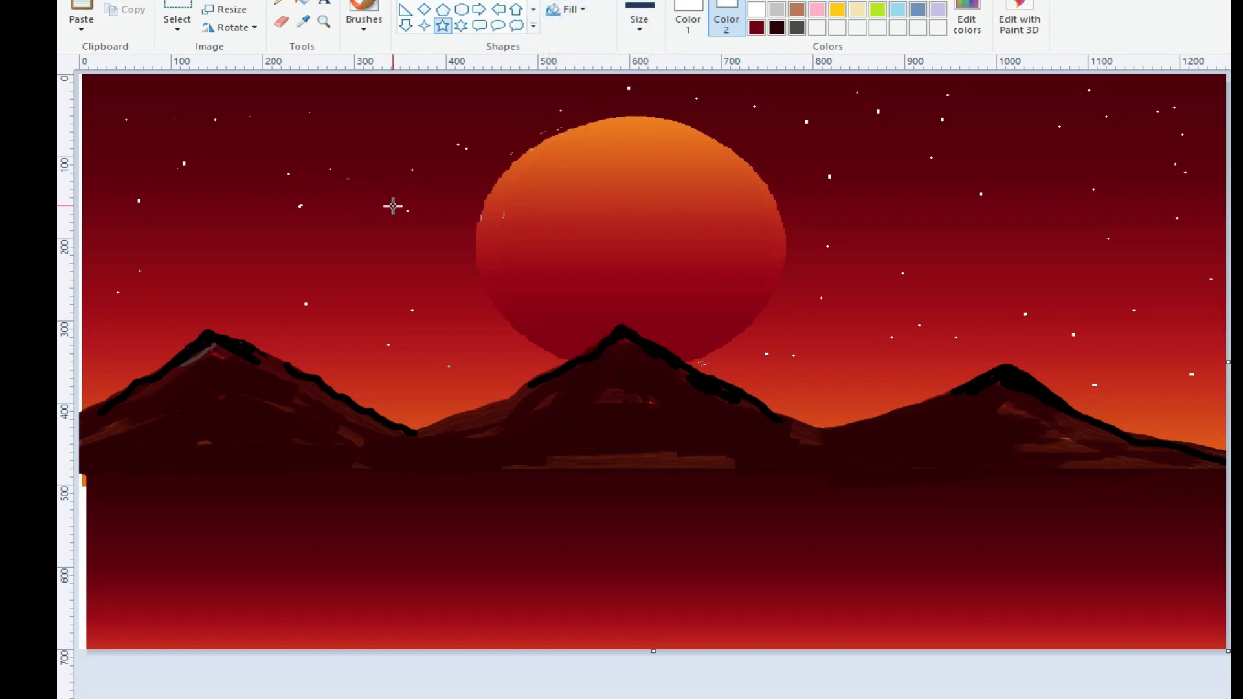
drag(414, 153, 437, 173)
click(566, 2)
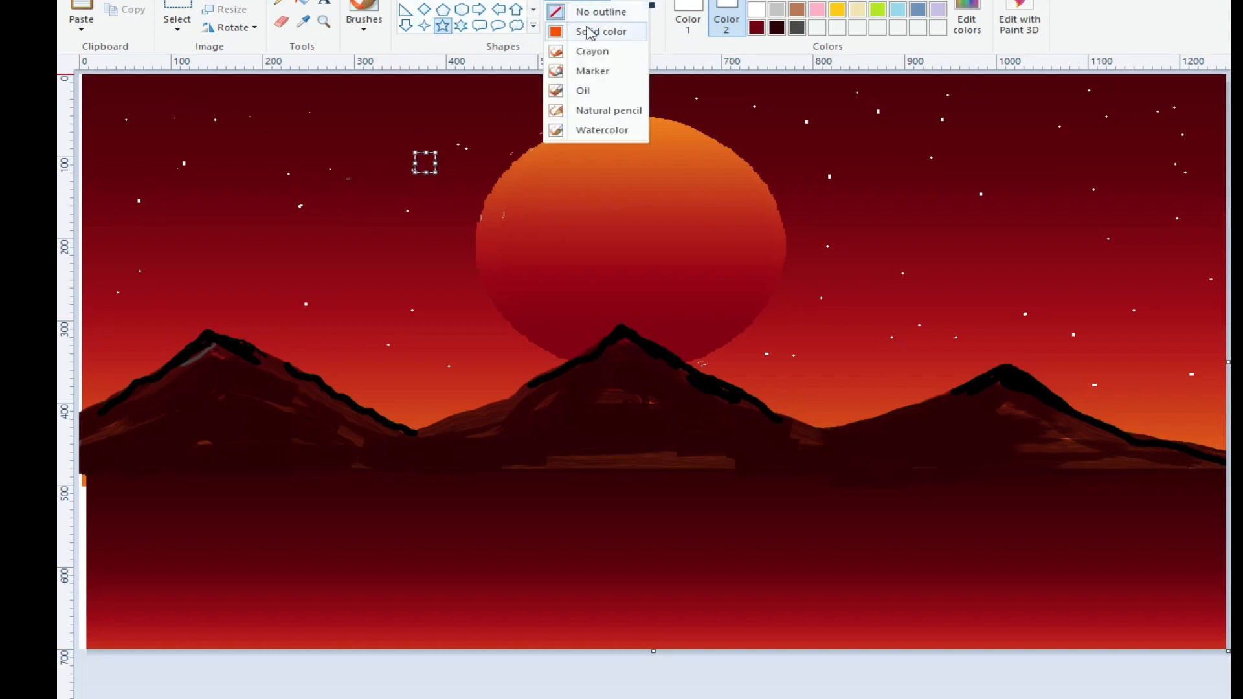
click(590, 12)
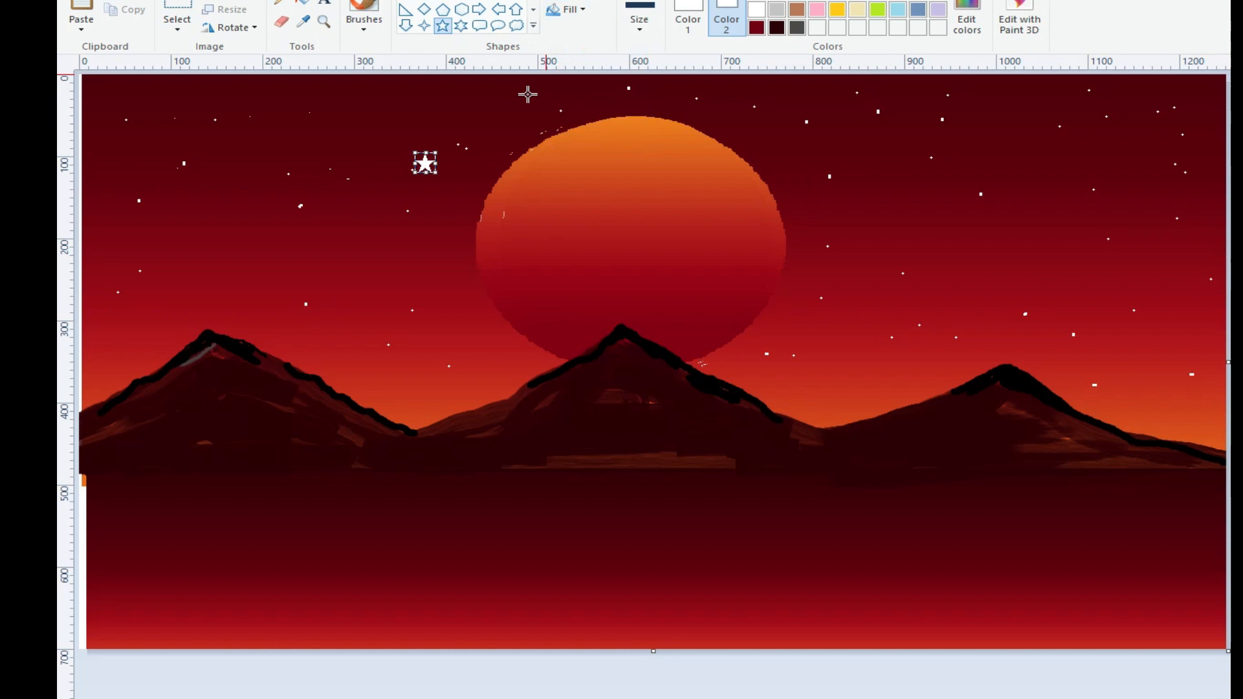
Scatter smaller white five-point stars across the sky on both sides of the sun.
drag(255, 111, 266, 121)
drag(944, 112, 954, 123)
drag(1134, 126, 1144, 137)
drag(762, 101, 772, 110)
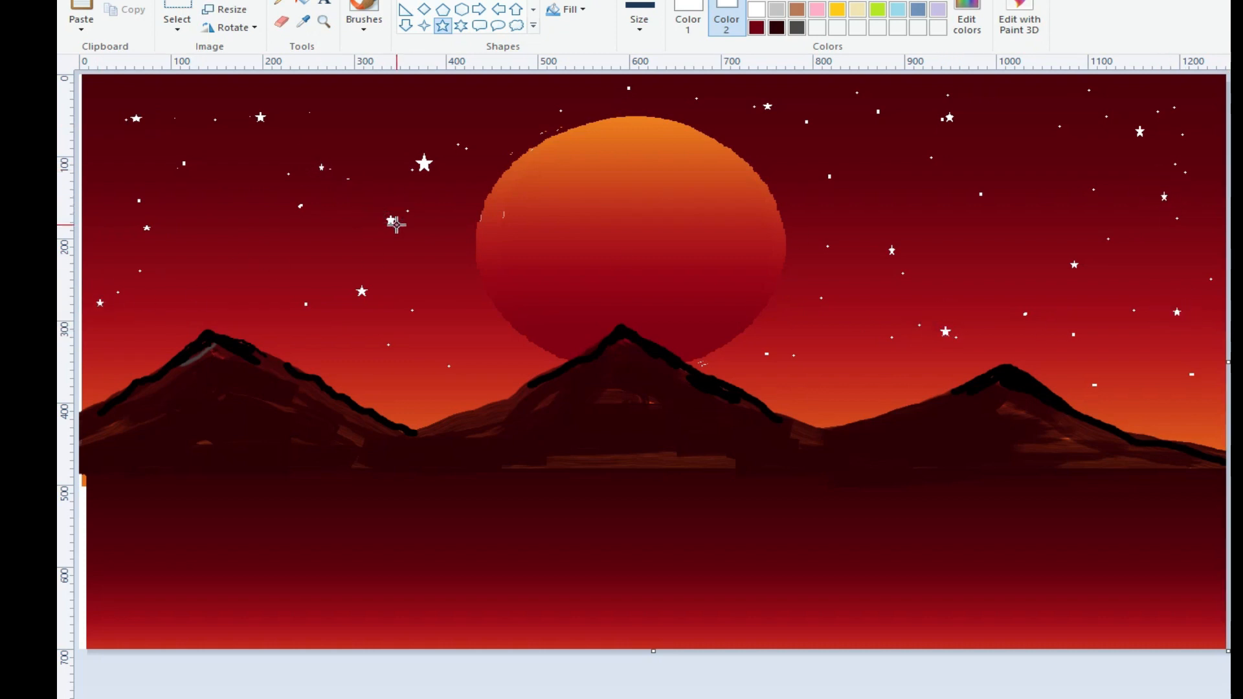
drag(295, 130, 301, 135)
drag(467, 105, 470, 108)
drag(569, 100, 574, 104)
drag(498, 139, 509, 147)
Add tiny white five-point stars across the sky right of the sun, above and around the right mountain.
drag(875, 293, 880, 299)
drag(970, 252, 976, 255)
drag(1105, 335, 1110, 340)
drag(1182, 252, 1186, 258)
drag(1021, 133, 1025, 137)
drag(1086, 164, 1093, 169)
drag(1156, 387, 1161, 392)
drag(987, 338, 992, 342)
drag(882, 375, 887, 380)
drag(1018, 247, 1024, 253)
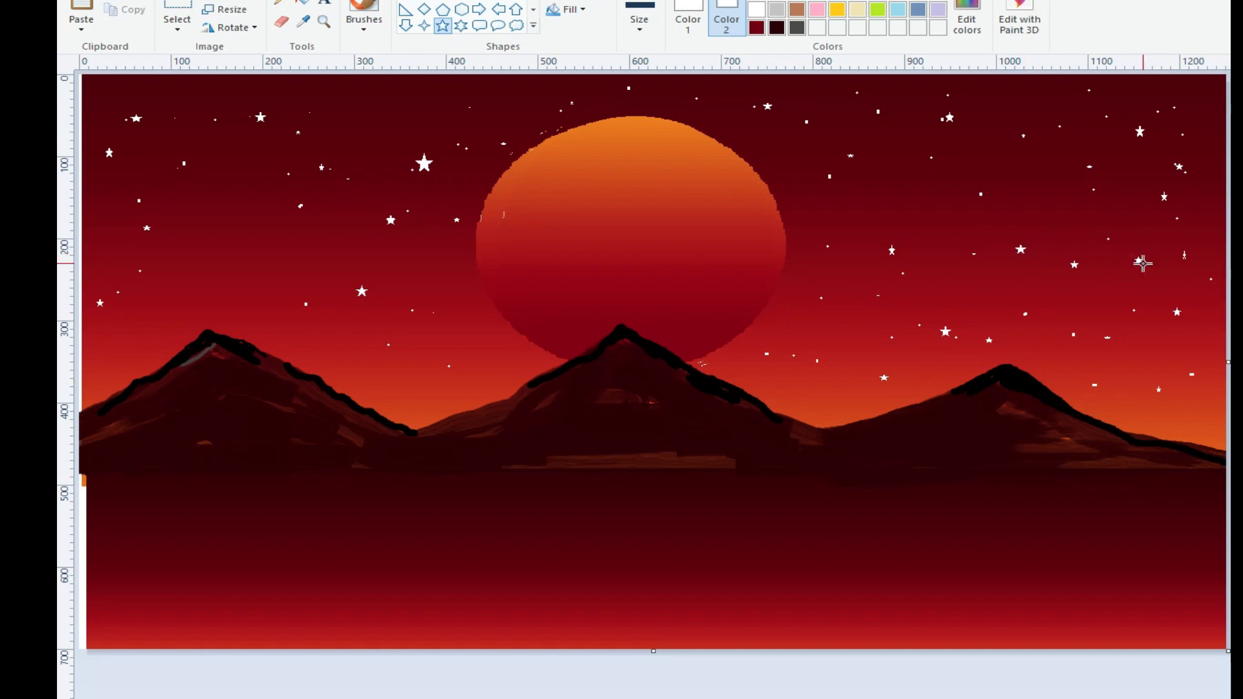